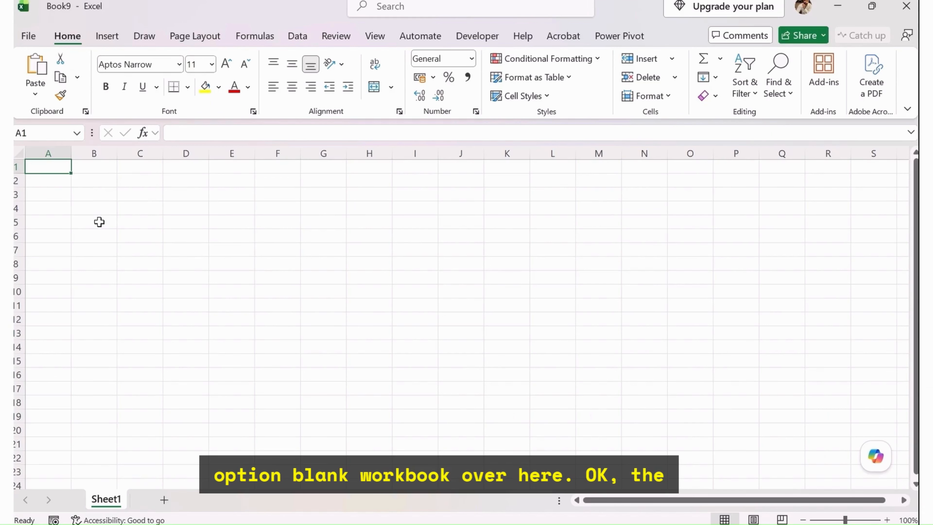
Step: Enter the headers Emp ID, Employee Name and Basic Salary in cells A1 to C1
{"action": "type", "text": "Em"}
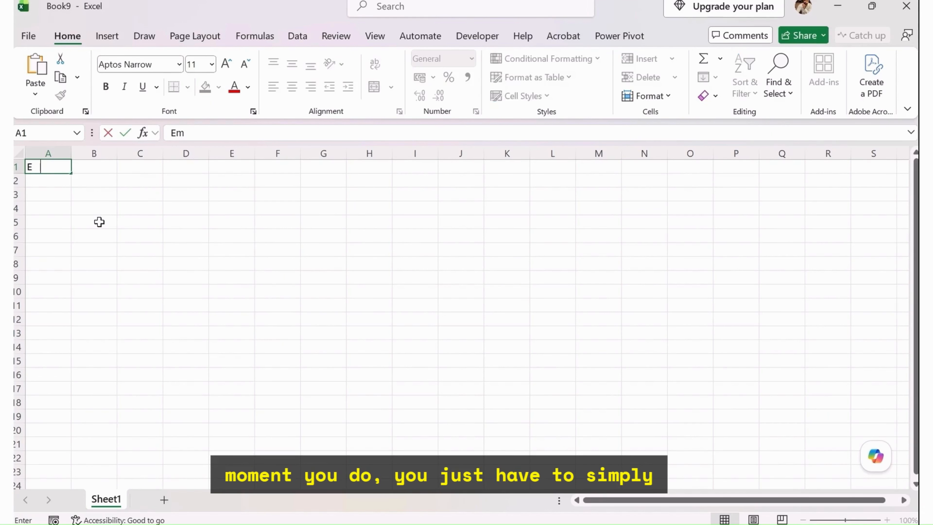
{"action": "type", "text": "p ID"}
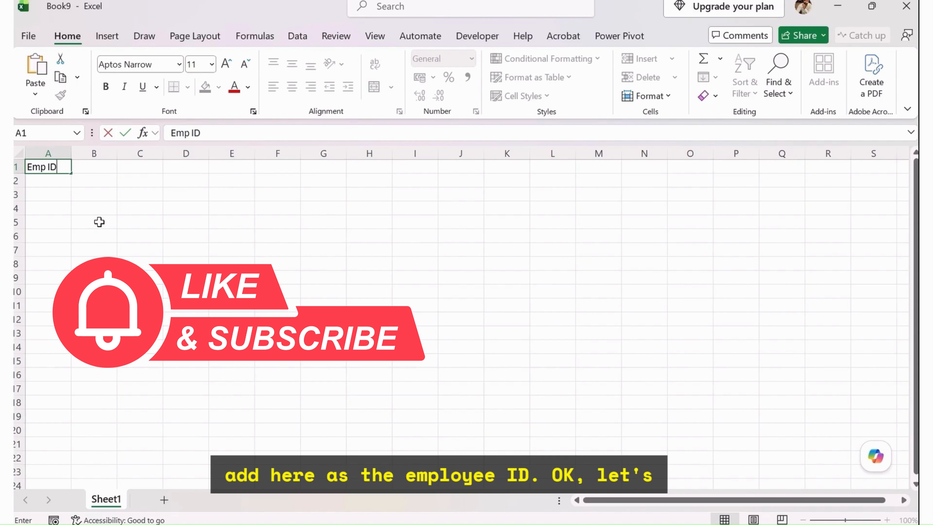
{"action": "key", "text": "Tab"}
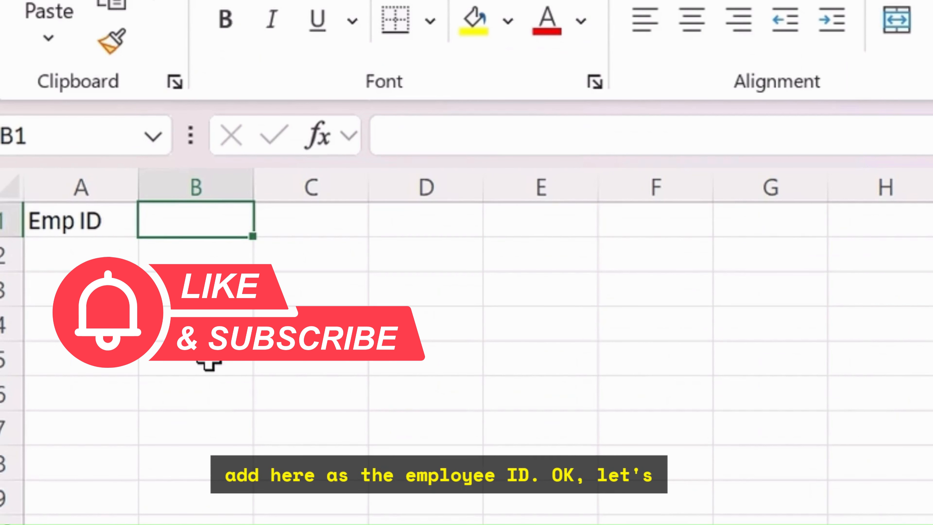
{"action": "type", "text": "e"}
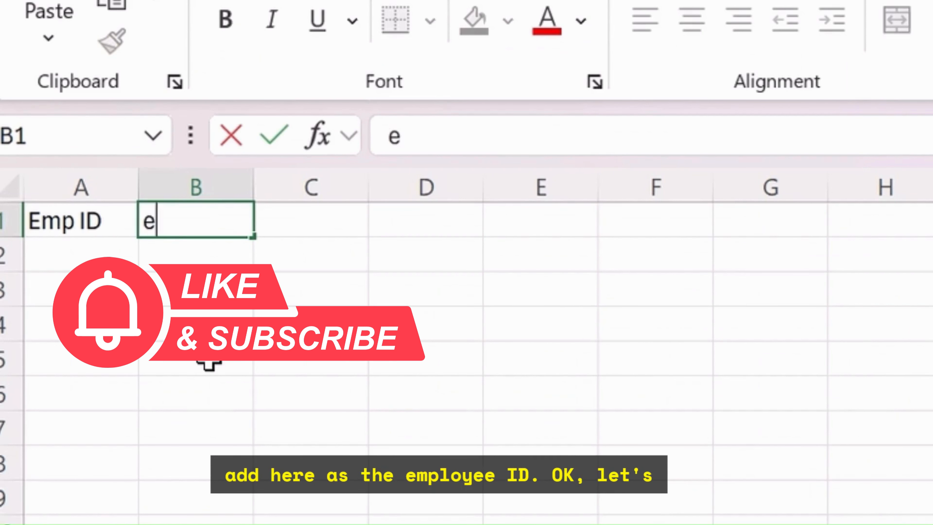
{"action": "type", "text": "MPLOYee Name"}
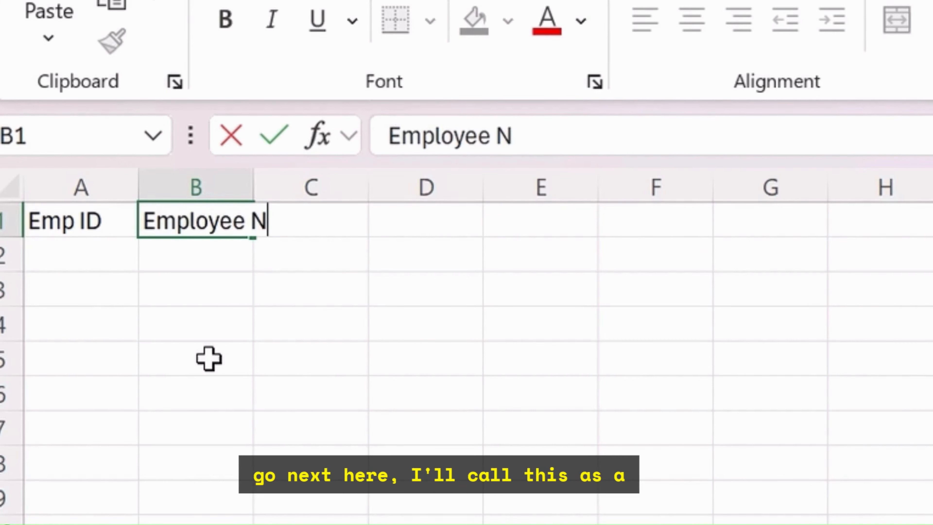
{"action": "key", "text": "Tab"}
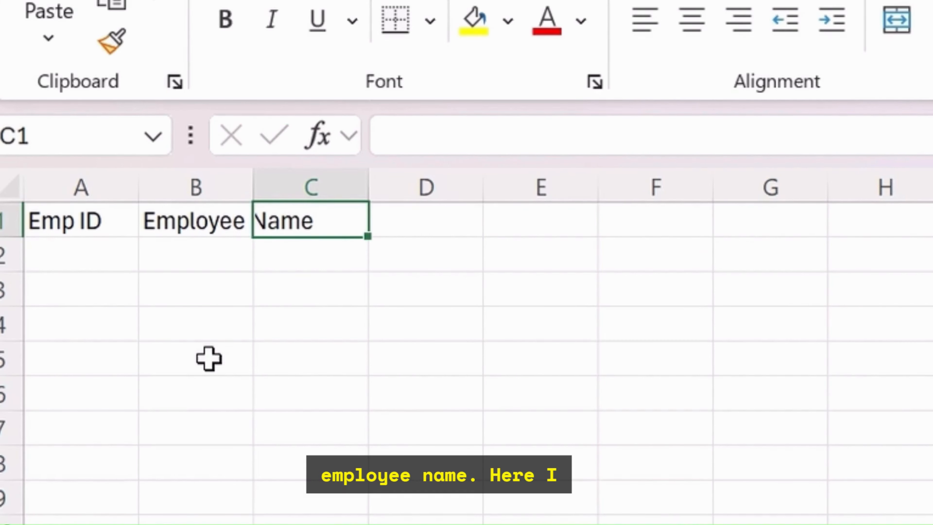
{"action": "type", "text": "Basic"}
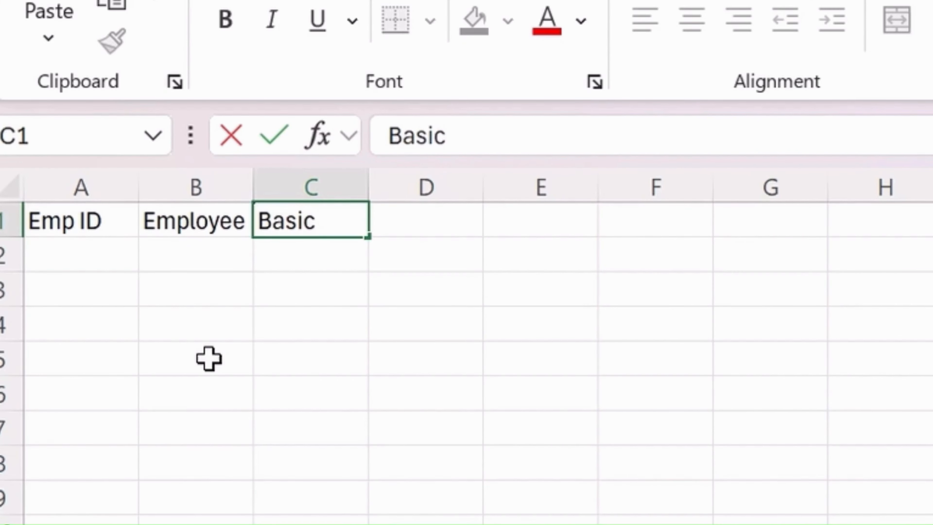
{"action": "type", "text": " Salary"}
{"action": "key", "text": "Tab"}
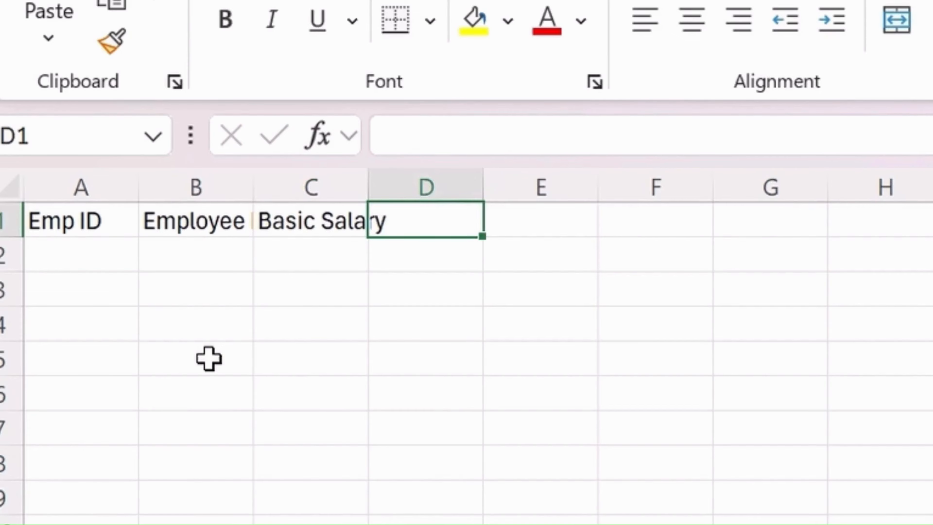
Step: Add the headers HRA, DA and Gross Salary in cells D1 to F1
{"action": "type", "text": "HRA"}
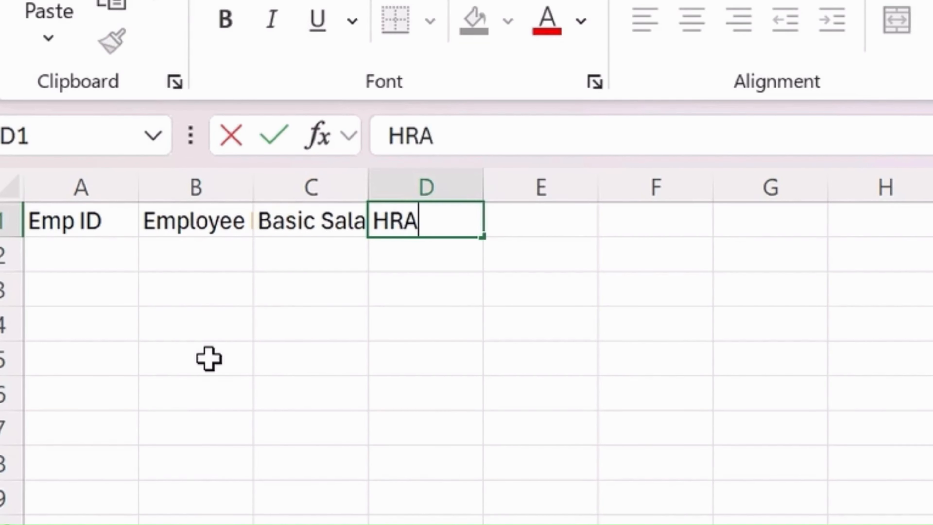
{"action": "key", "text": "Tab"}
{"action": "type", "text": "A"}
{"action": "key", "text": "BackSpace"}
{"action": "type", "text": "DA"}
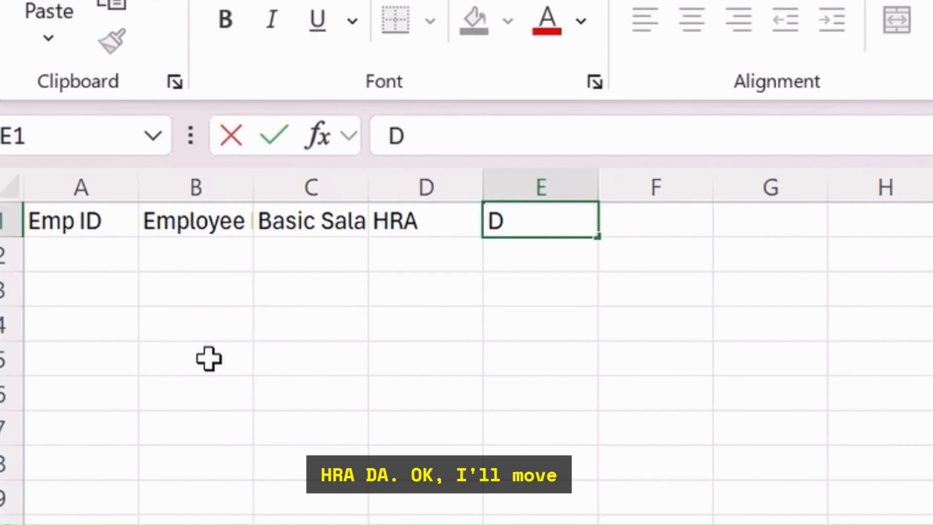
{"action": "key", "text": "Tab"}
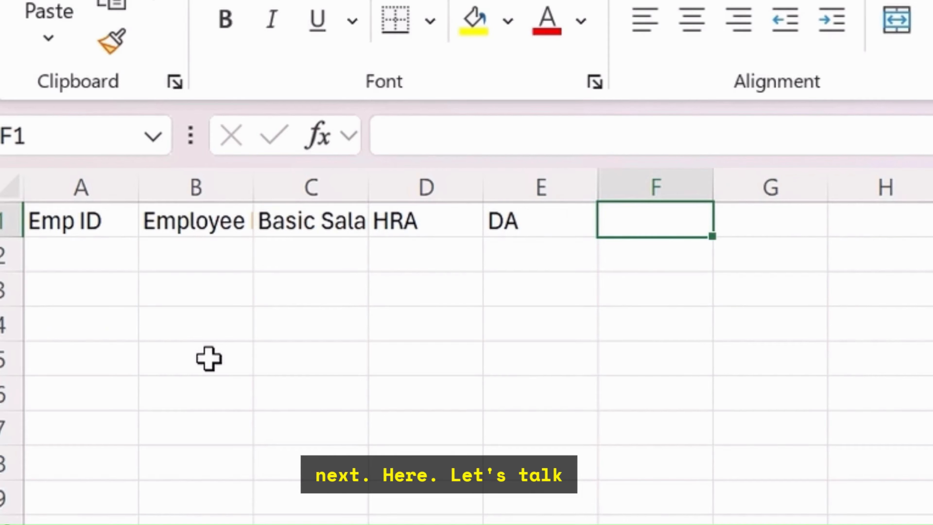
{"action": "type", "text": "Grosss"}
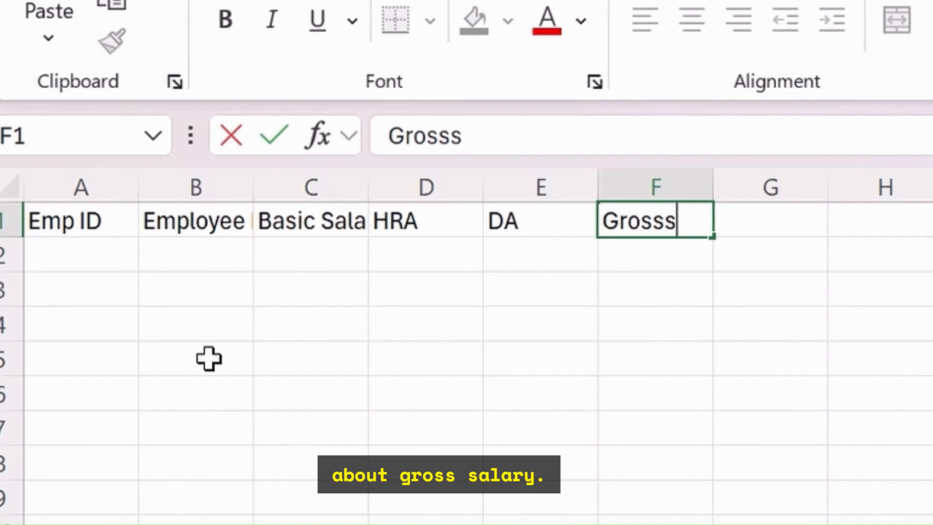
{"action": "key", "text": "BackSpace"}
{"action": "type", "text": "Sl"}
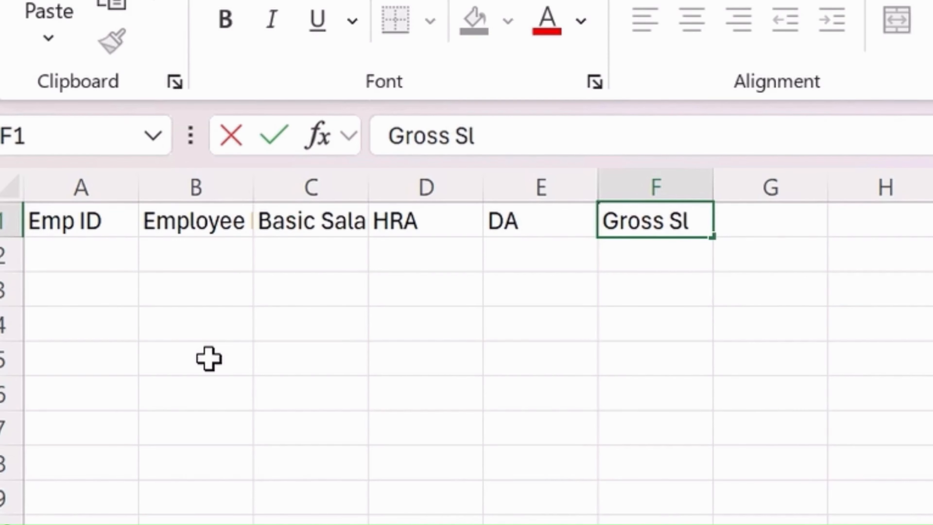
{"action": "key", "text": "BackSpace"}
{"action": "type", "text": "alary"}
{"action": "key", "text": "Tab"}
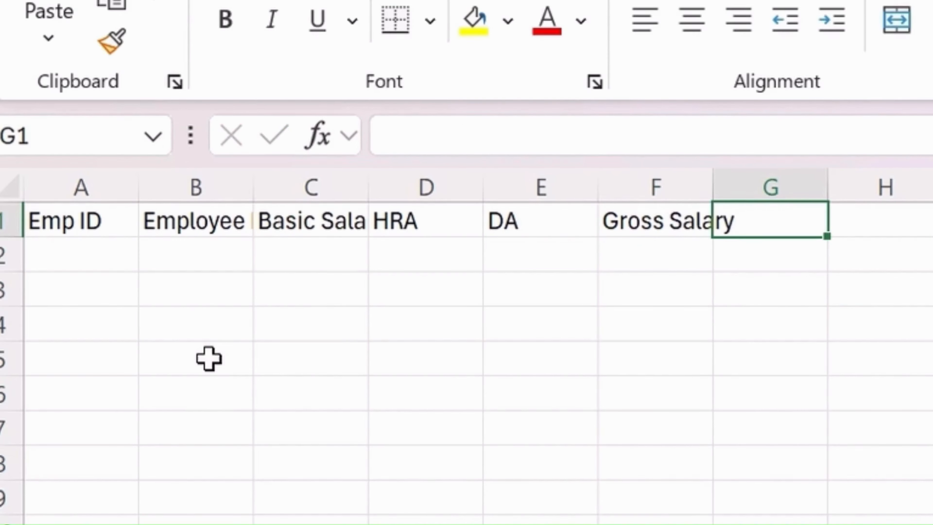
Step: Complete the header row with PF, Tax and Net Salary in cells G1 to I1
{"action": "type", "text": "PF"}
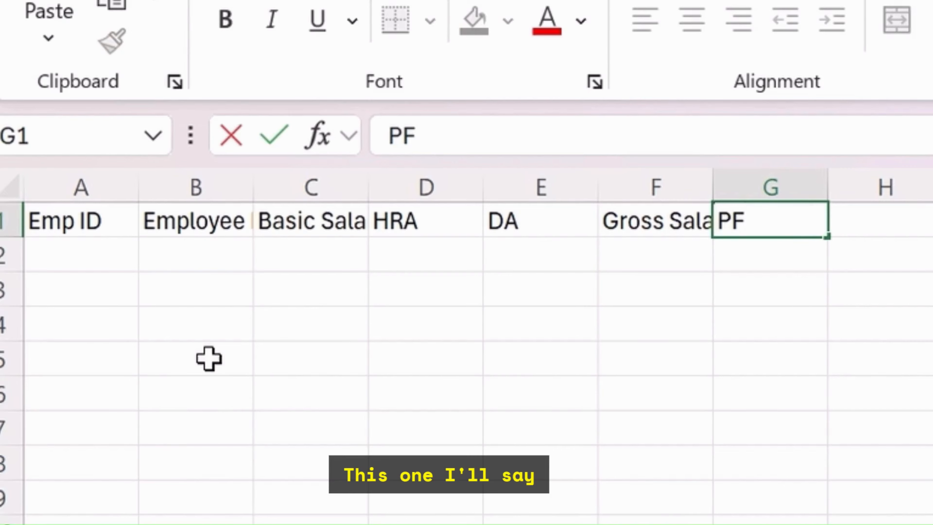
{"action": "key", "text": "Tab"}
{"action": "type", "text": "TAX"}
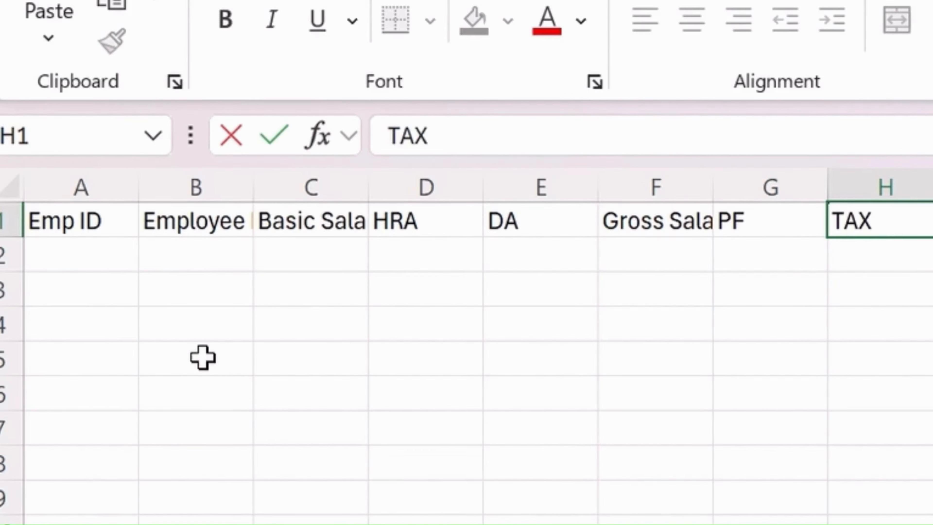
{"action": "key", "text": "BackSpace"}
{"action": "key", "text": "BackSpace"}
{"action": "type", "text": "ax"}
{"action": "key", "text": "Tab"}
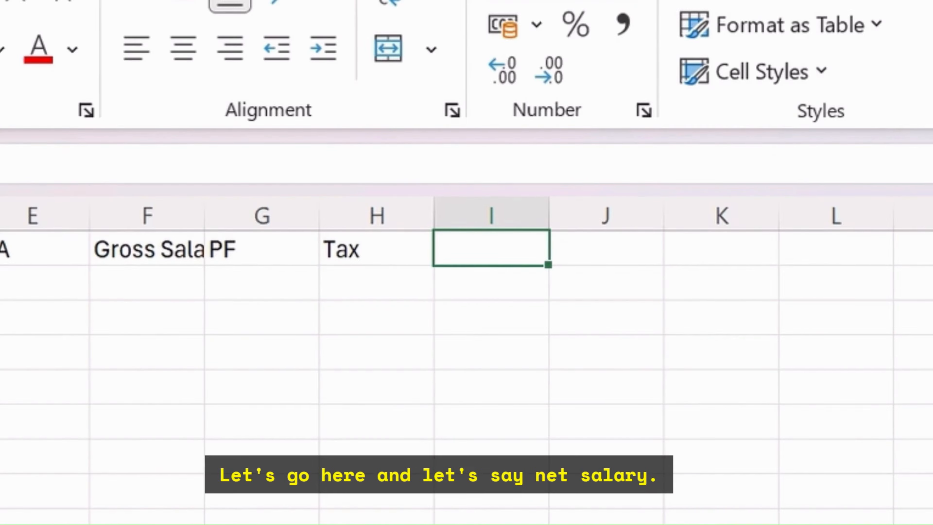
{"action": "type", "text": "Net Salary"}
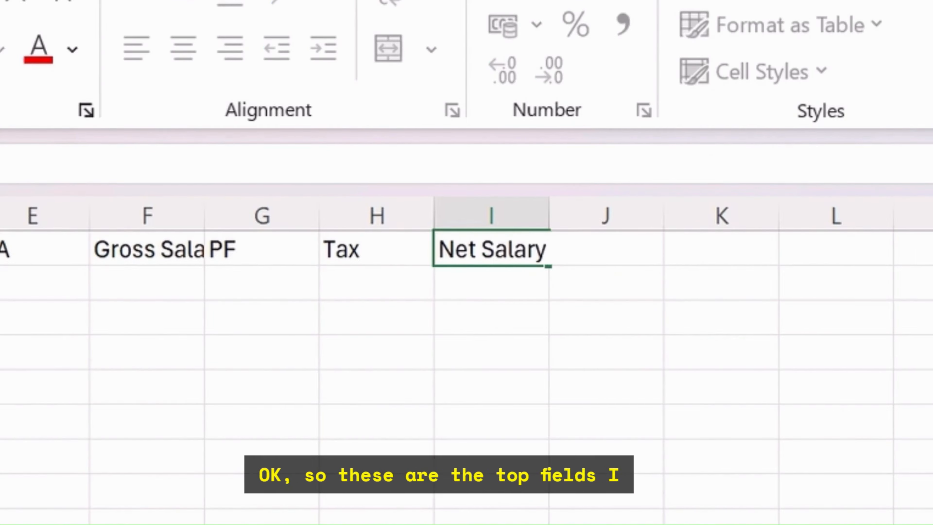
{"action": "key", "text": "Return"}
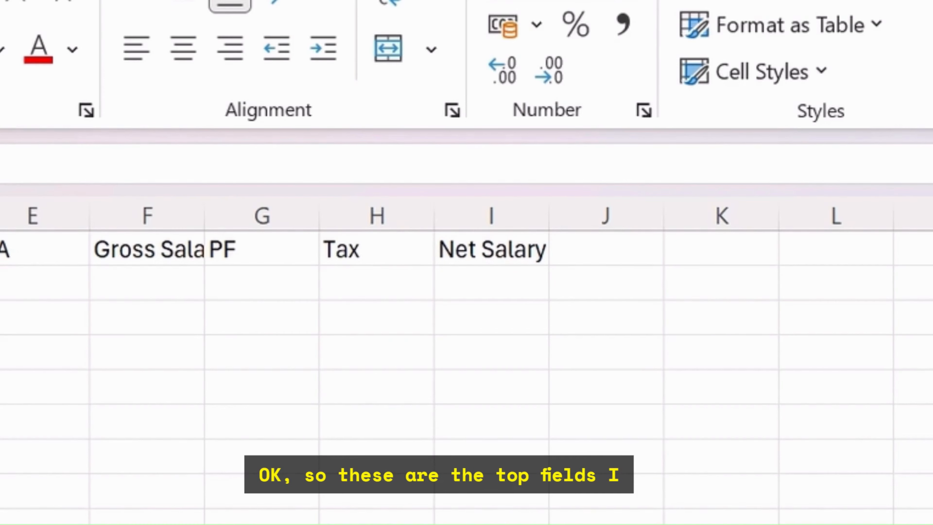
Step: Auto-fit all column widths of the sheet so that they match the header texts
{"action": "key", "text": "ctrl+a"}
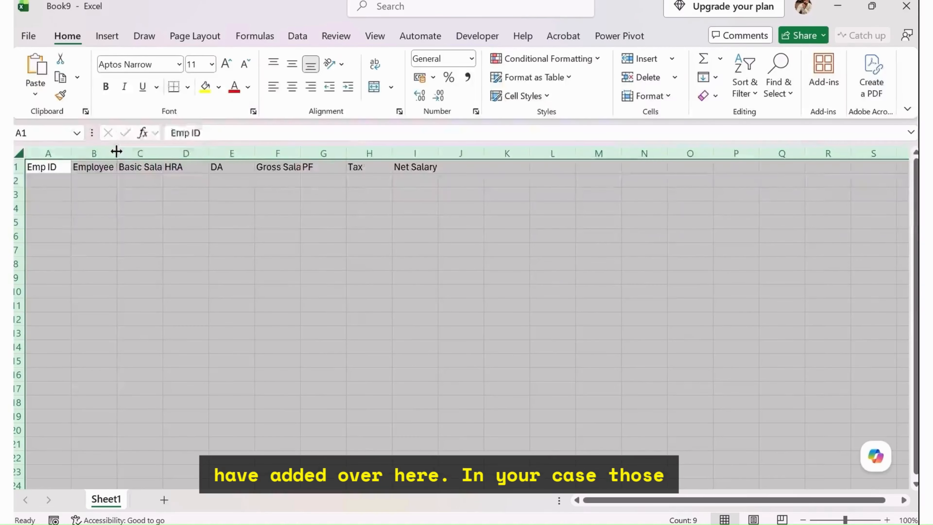
{"action": "double_click", "coordinate": [117, 152]}
{"action": "left_click", "coordinate": [322, 230]}
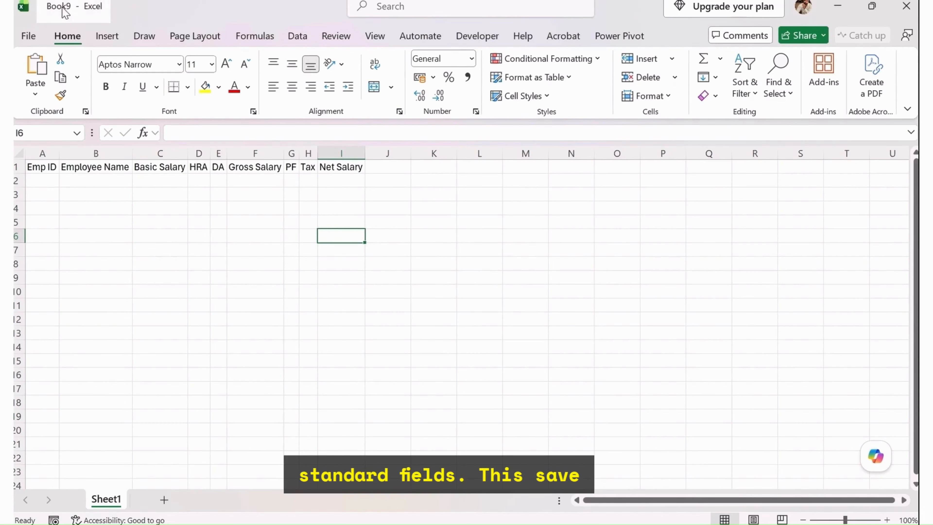
Step: Save the workbook as Salary_Training in the OneDrive Documents folder
{"action": "key", "text": "ctrl+s"}
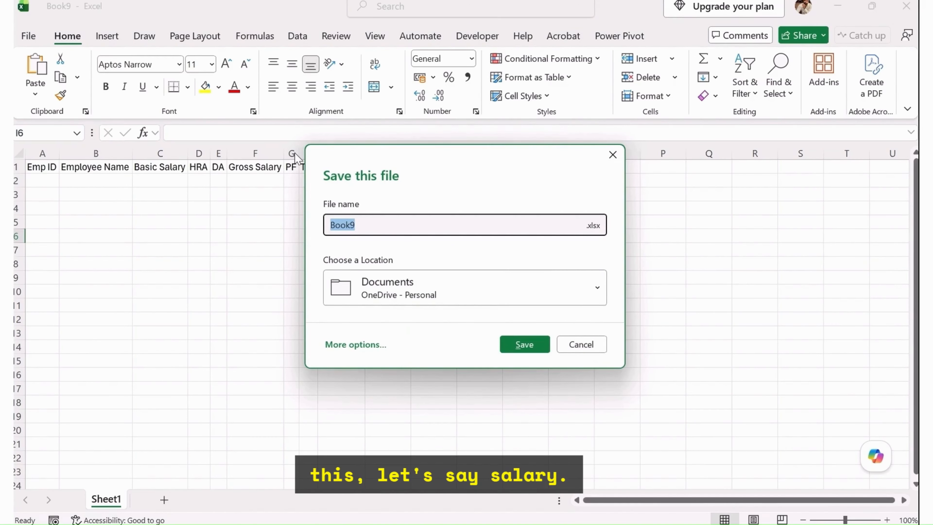
{"action": "type", "text": "Salary"}
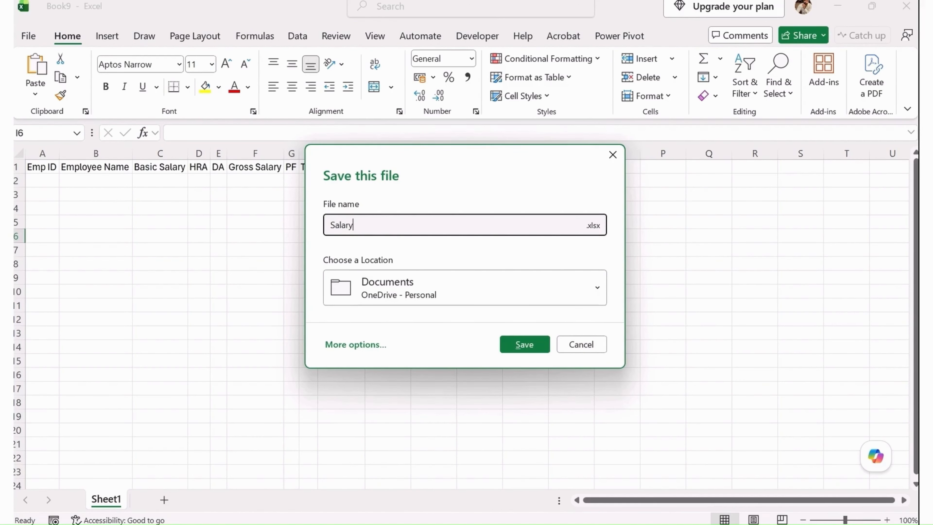
{"action": "type", "text": "_Training"}
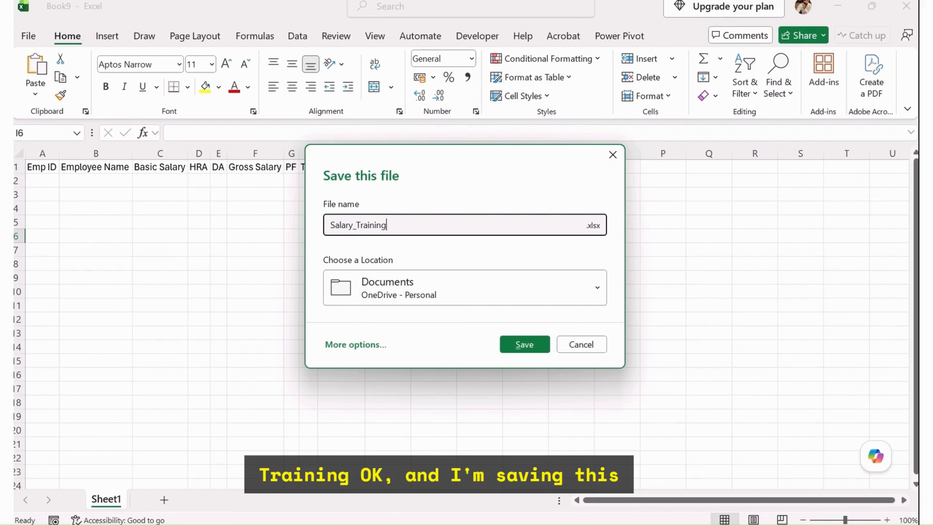
{"action": "left_click", "coordinate": [524, 344]}
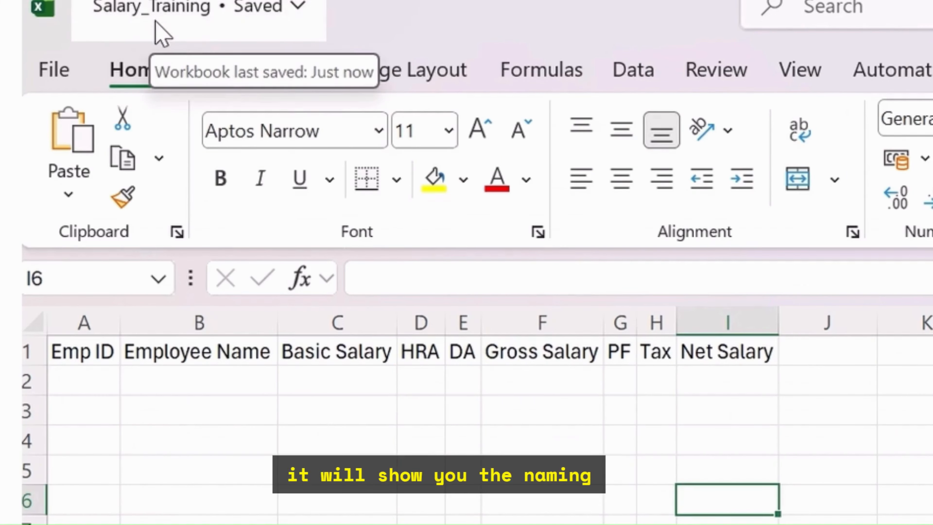
Step: Open Copilot for the workbook and begin the editing request with "Create a payroll table with columns"
{"action": "left_click", "coordinate": [932, 524]}
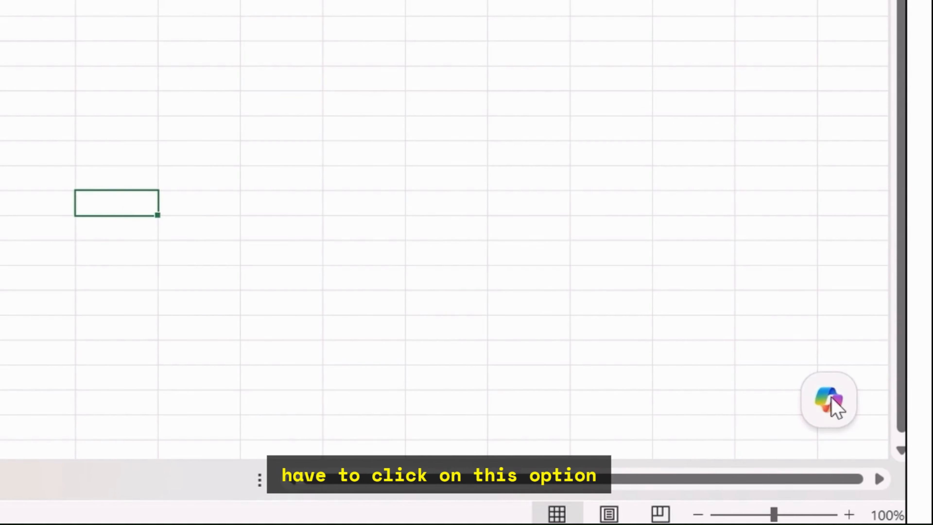
{"action": "left_click", "coordinate": [829, 400]}
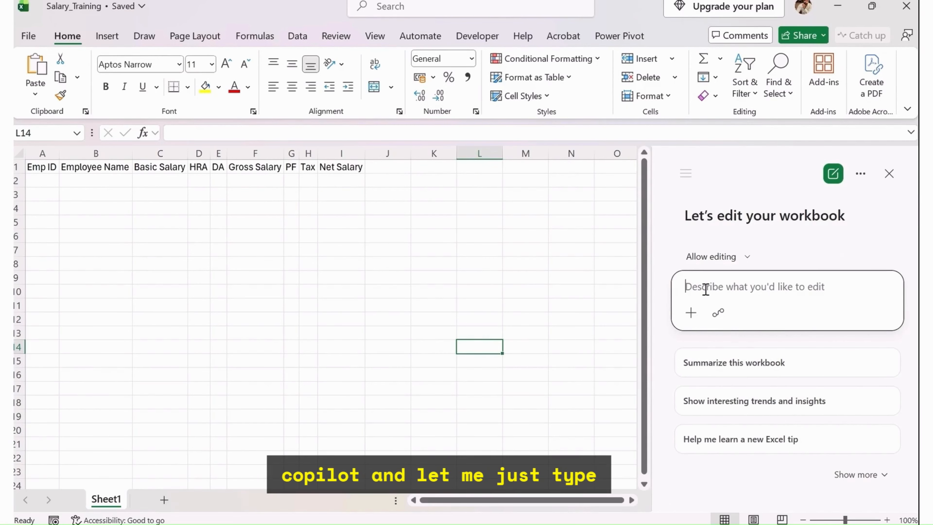
{"action": "type", "text": "Create"}
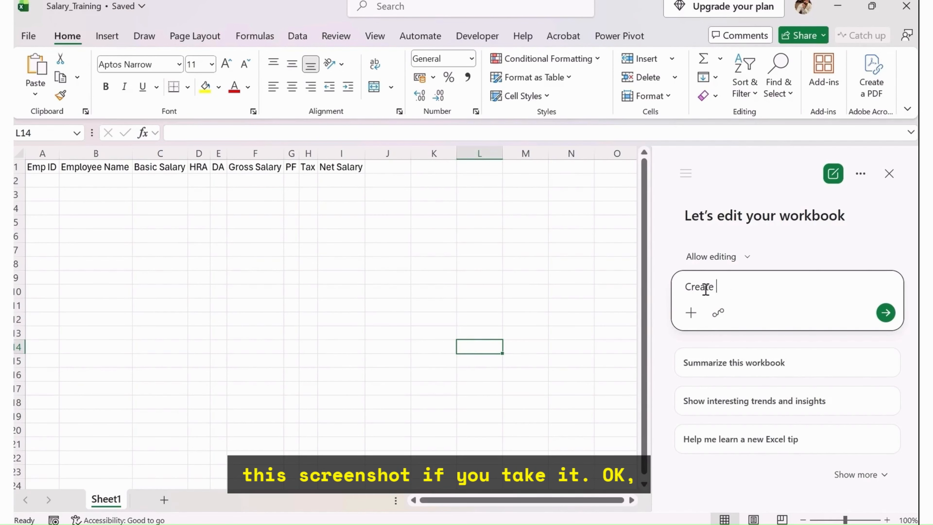
{"action": "type", "text": " a  payro"}
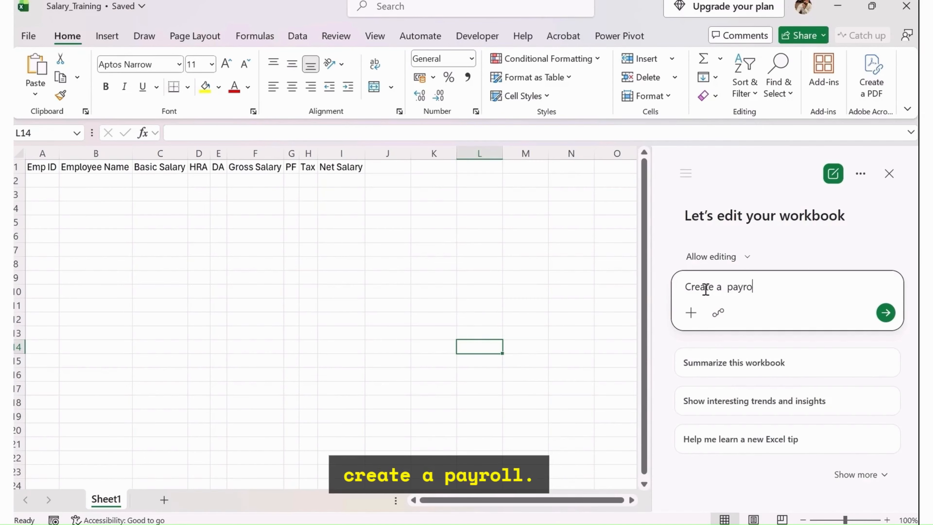
{"action": "type", "text": "ll tab"}
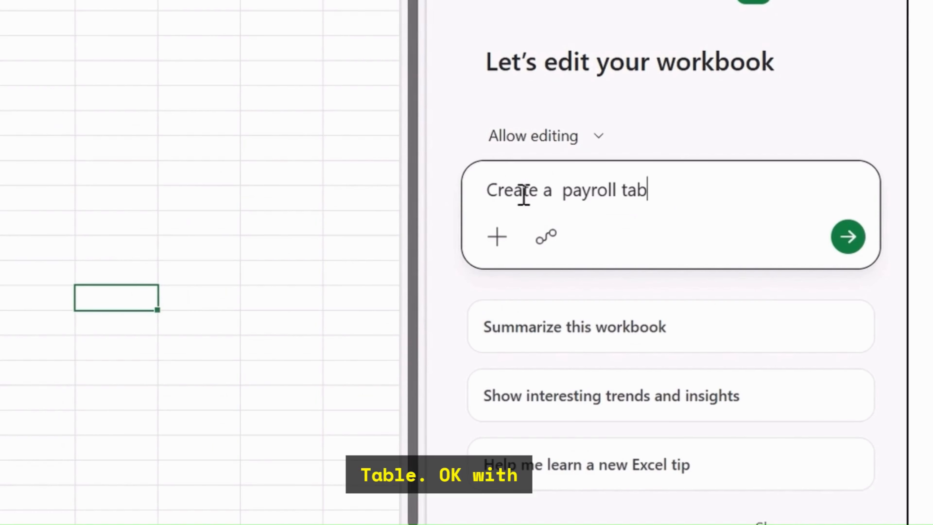
{"action": "type", "text": "le with columns "}
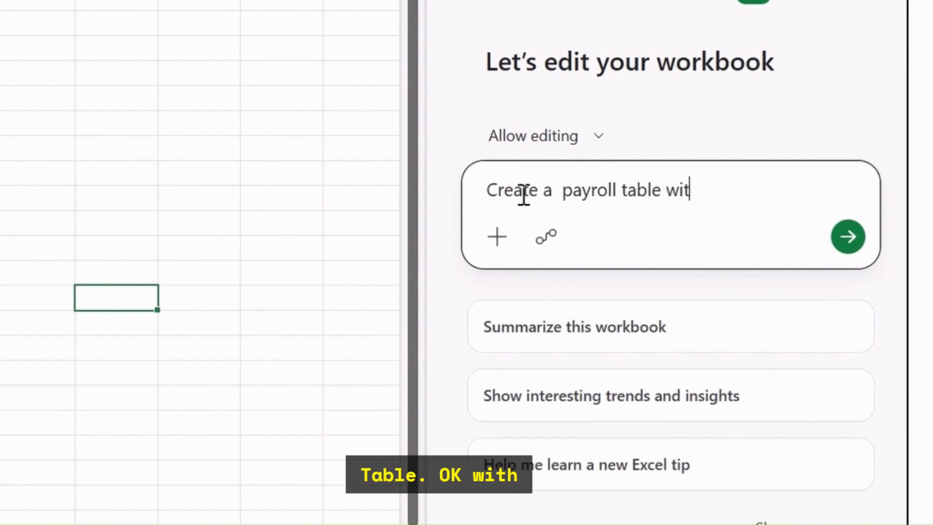
Step: Continue the Copilot request with the column names "Emp ID, Employee Name, Basic Salary,"
{"action": "type", "text": "Emp"}
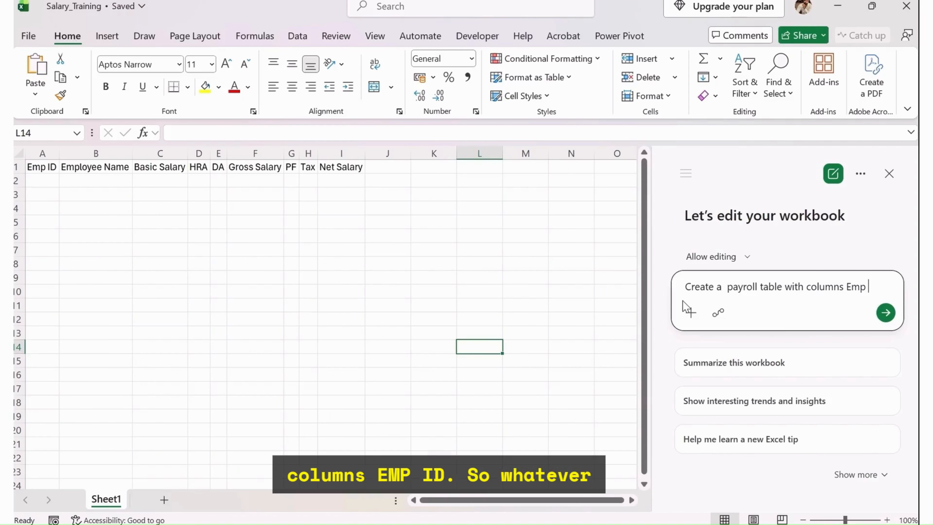
{"action": "type", "text": " ID, E"}
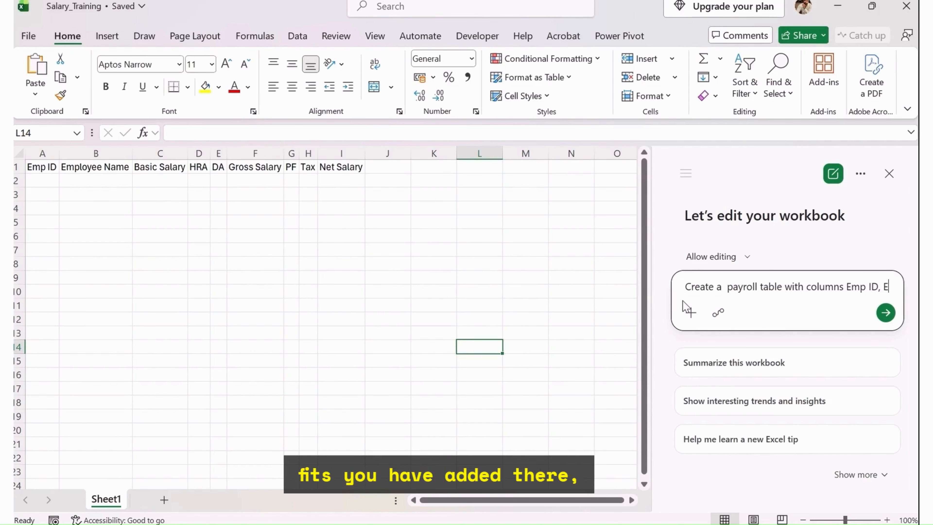
{"action": "type", "text": "mployee Nam"}
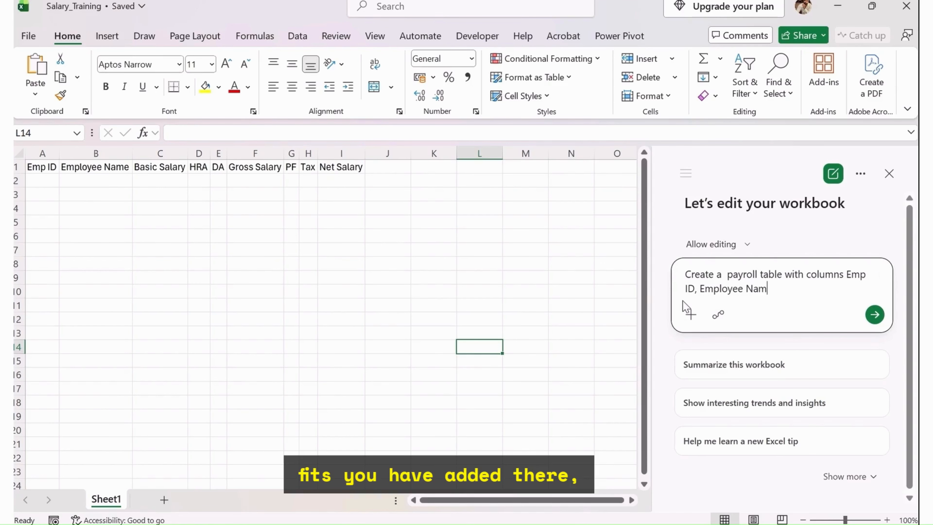
{"action": "type", "text": "e , B"}
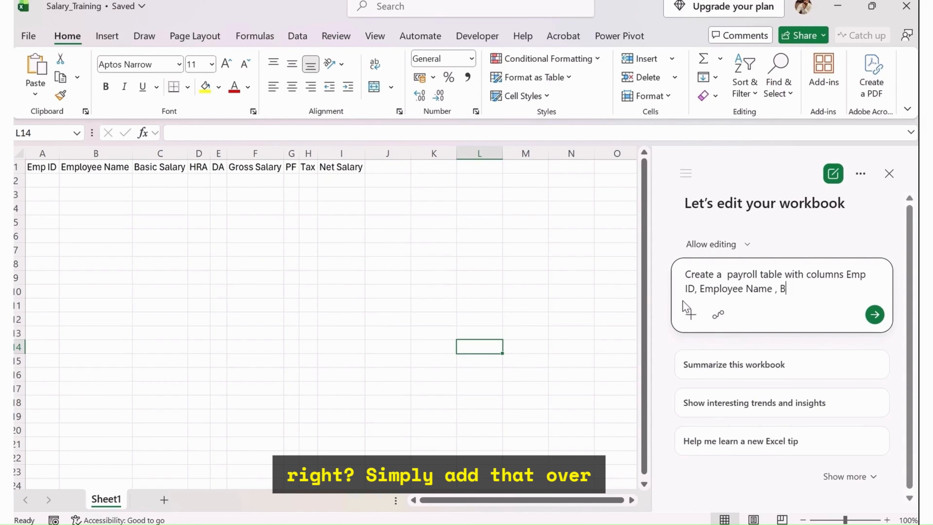
{"action": "type", "text": "asic Salary,"}
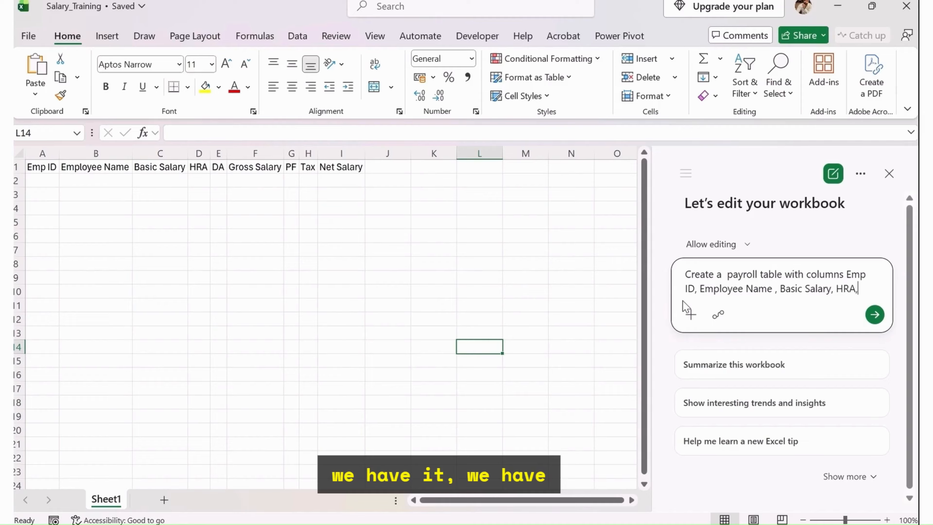
Step: Extend the Copilot request's column list with "HRA, DA, Gross Salary, PF, Tax an Net Salary also add"
{"action": "type", "text": " HRA, DA, Gros"}
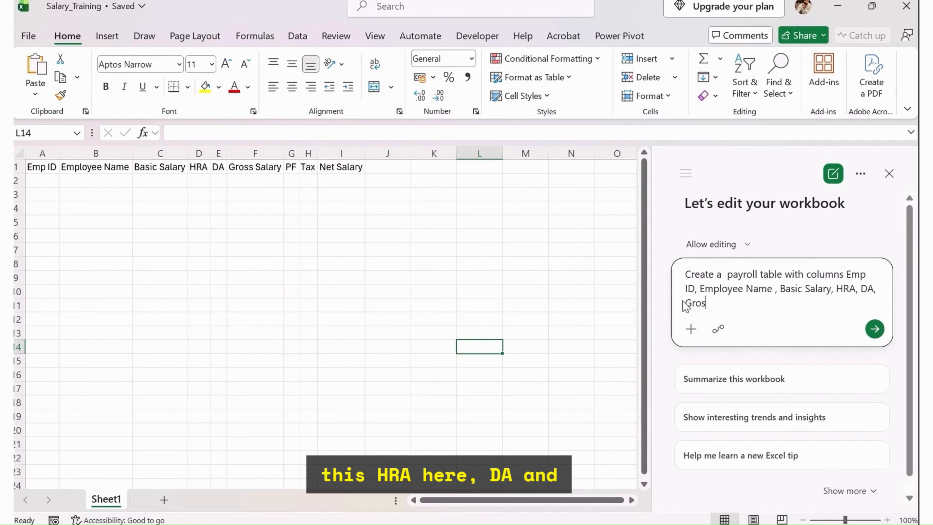
{"action": "type", "text": "s Salary,"}
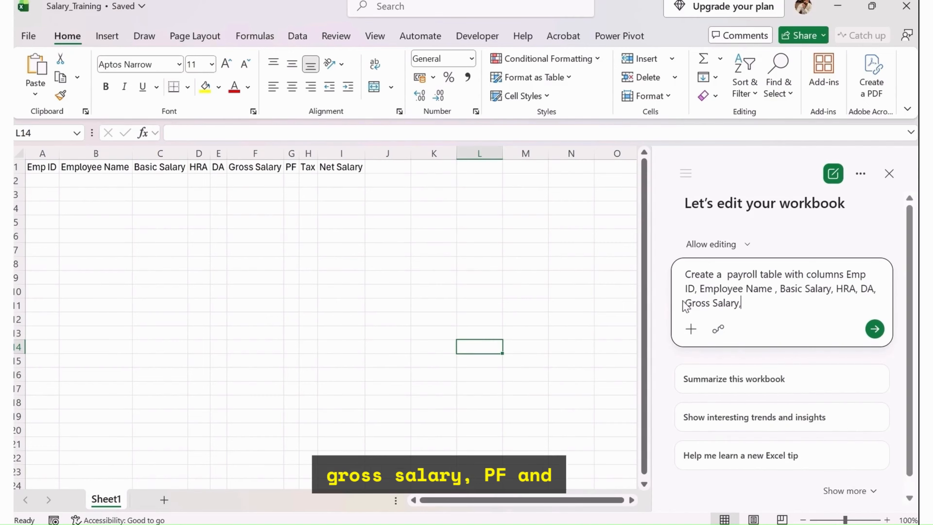
{"action": "type", "text": " PF, "}
{"action": "type", "text": "T"}
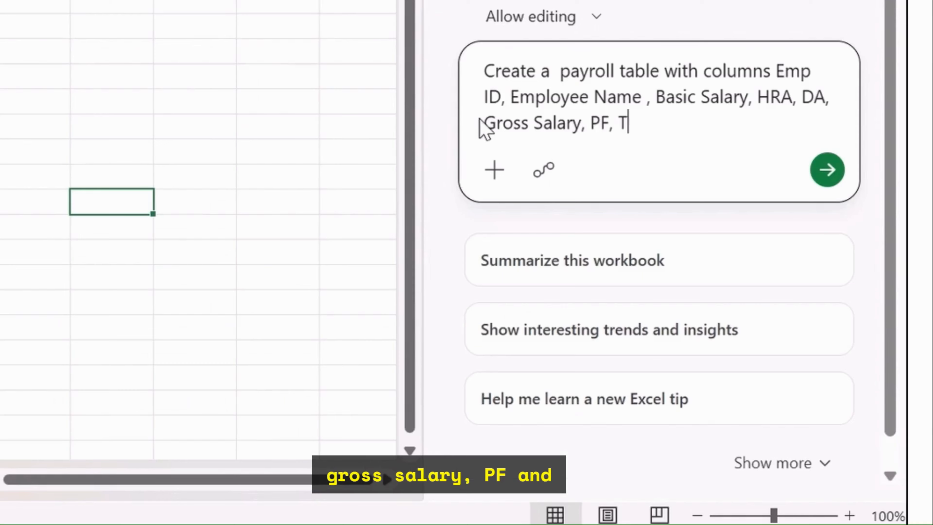
{"action": "type", "text": "ax an Net w"}
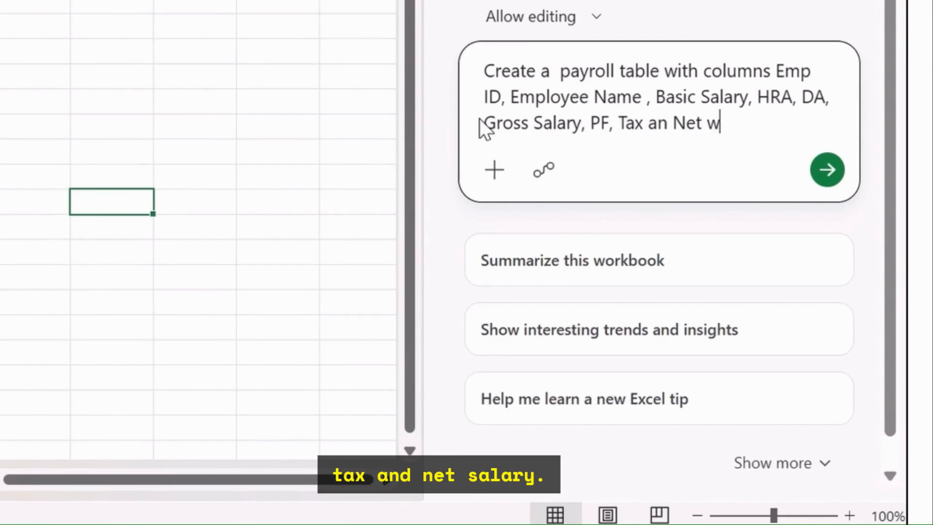
{"action": "key", "text": "BackSpace"}
{"action": "type", "text": "Salary also add "}
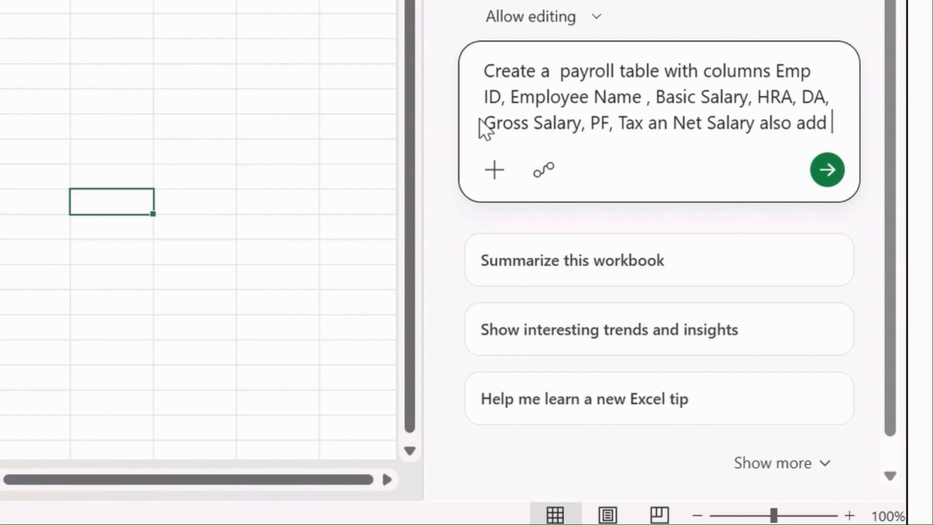
Step: Finish the Copilot request with "10 dummy entires against each column A1:I10" and submit it
{"action": "type", "text": "10 dumm"}
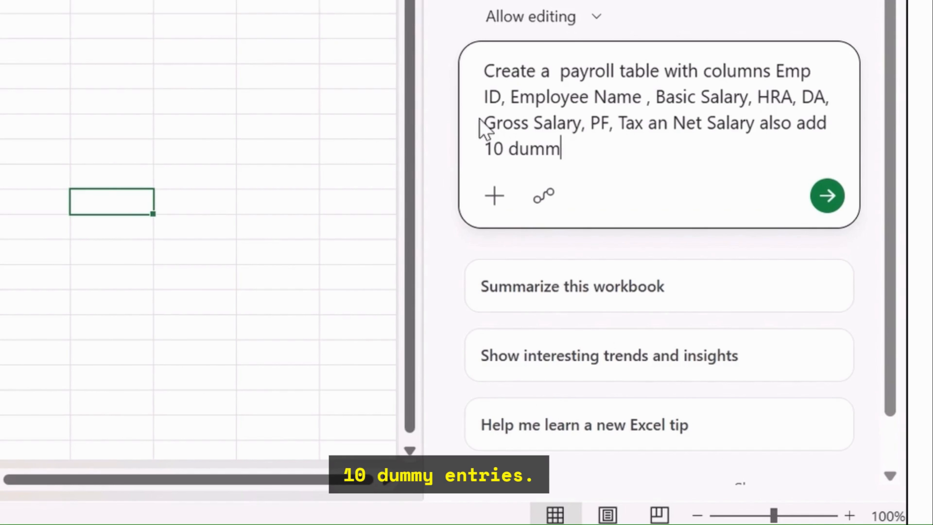
{"action": "type", "text": "y entirex"}
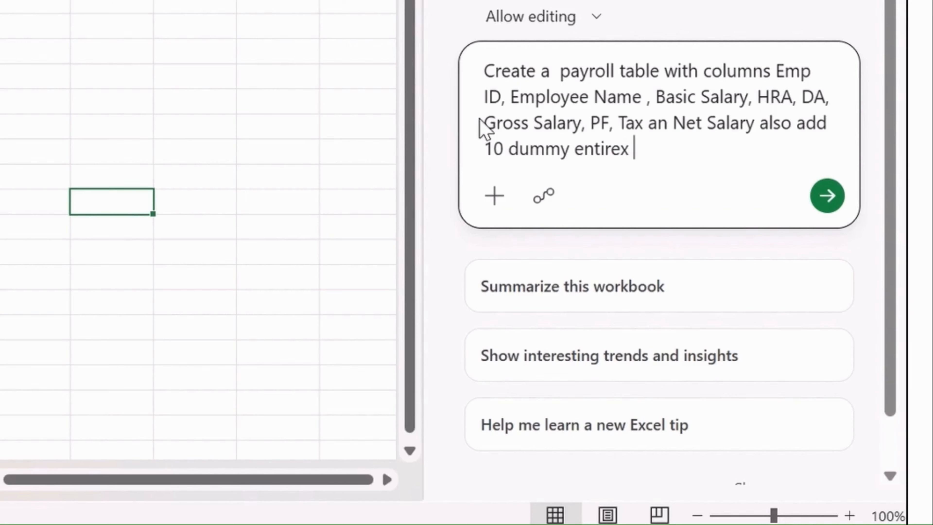
{"action": "key", "text": "BackSpace"}
{"action": "key", "text": "BackSpace"}
{"action": "type", "text": "s agains"}
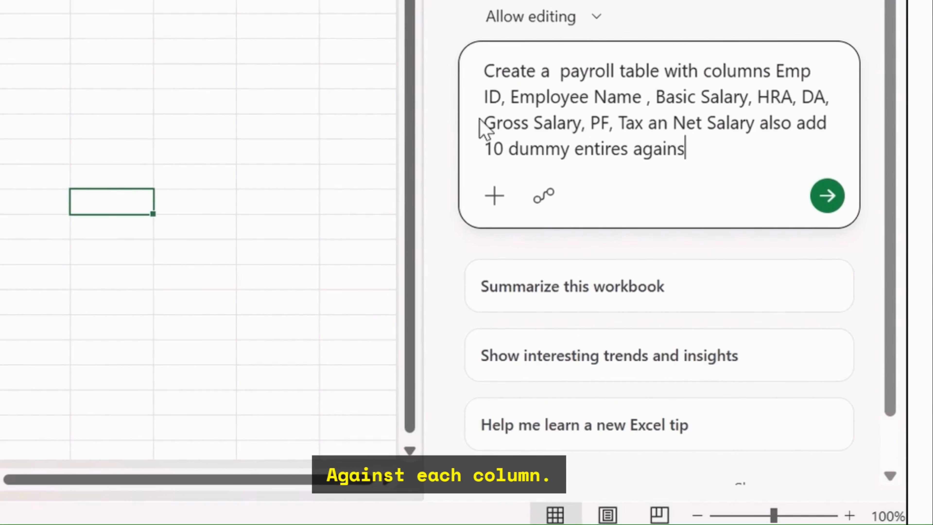
{"action": "type", "text": "t each column "}
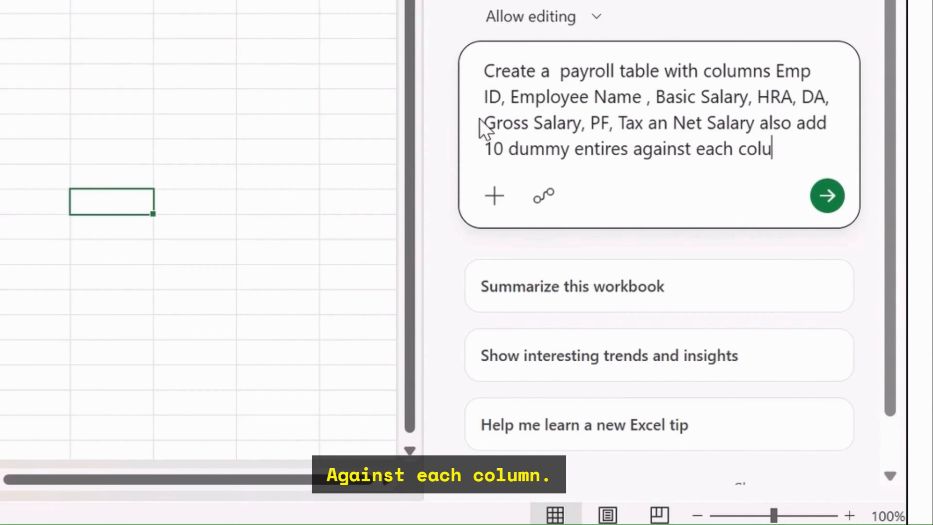
{"action": "type", "text": " A1"}
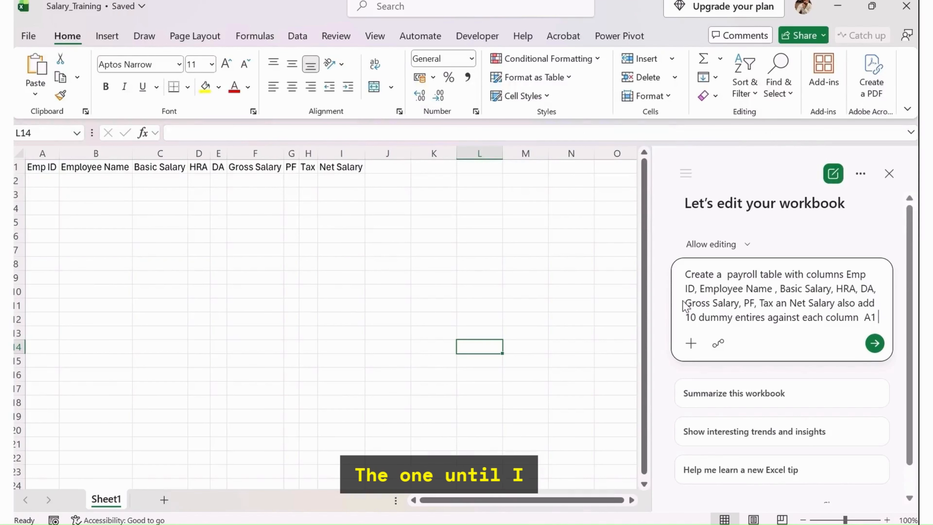
{"action": "key", "text": "shift+Return"}
{"action": "key", "text": "BackSpace"}
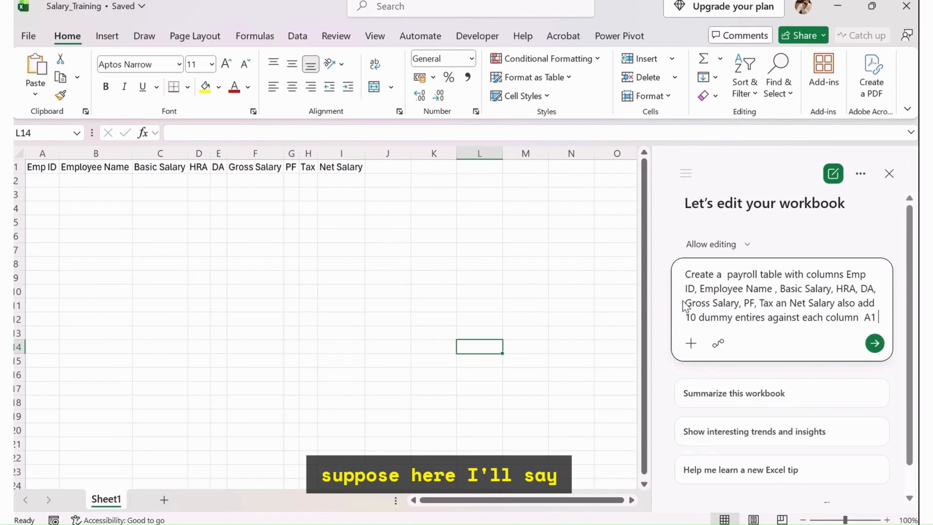
{"action": "type", "text": ":I10"}
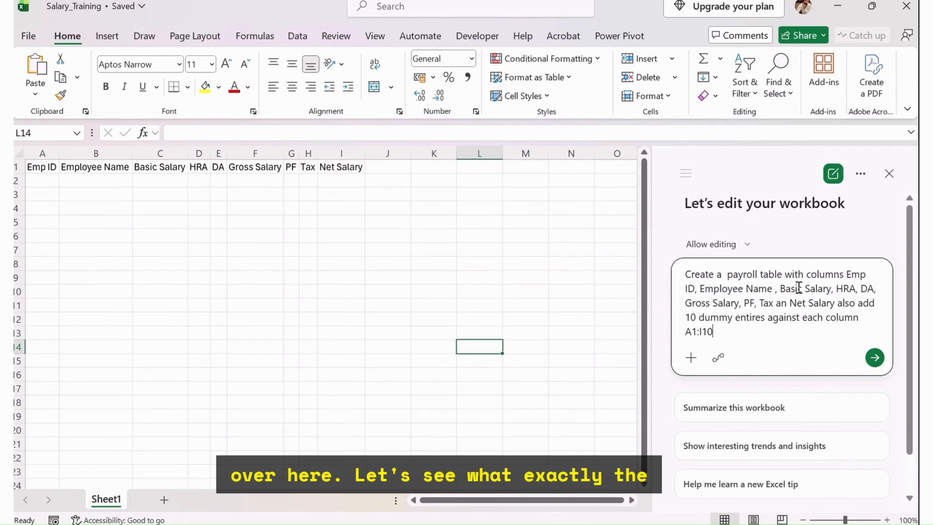
{"action": "left_click", "coordinate": [875, 357]}
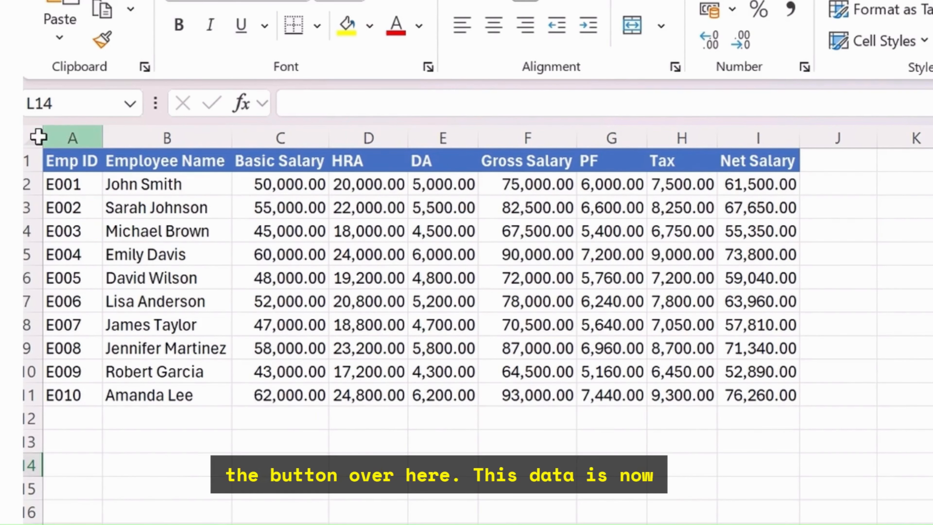
Step: Examine the values and formulas in the HRA, DA, PF, Basic Salary and Employee Name cells of the generated payroll data
{"action": "left_click", "coordinate": [38, 136]}
{"action": "left_click", "coordinate": [368, 206]}
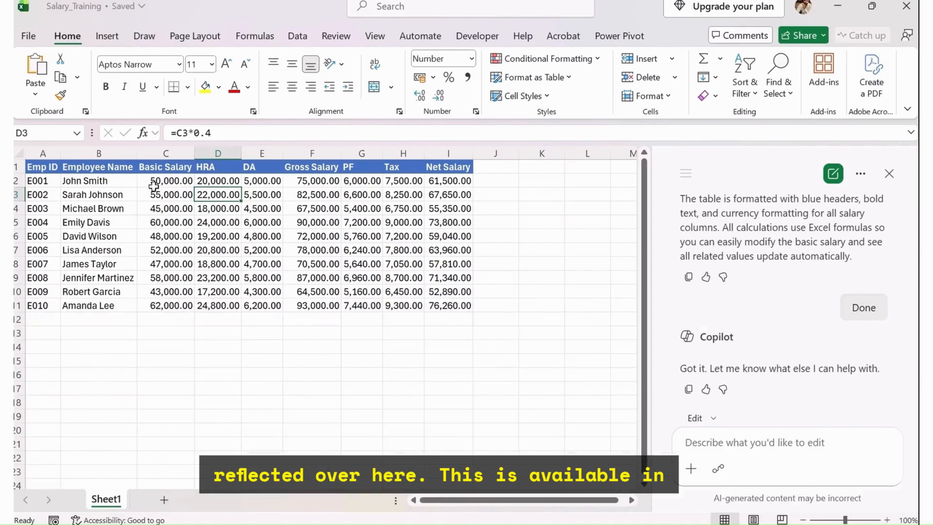
{"action": "left_click", "coordinate": [443, 254]}
{"action": "left_click", "coordinate": [611, 254]}
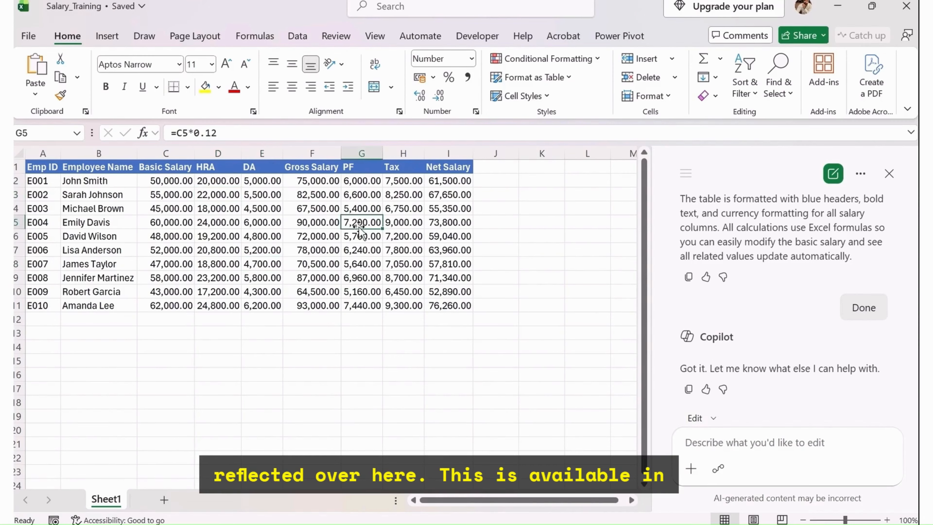
{"action": "left_click", "coordinate": [360, 209]}
{"action": "left_click", "coordinate": [262, 195]}
{"action": "left_click", "coordinate": [218, 208]}
{"action": "left_click", "coordinate": [98, 180]}
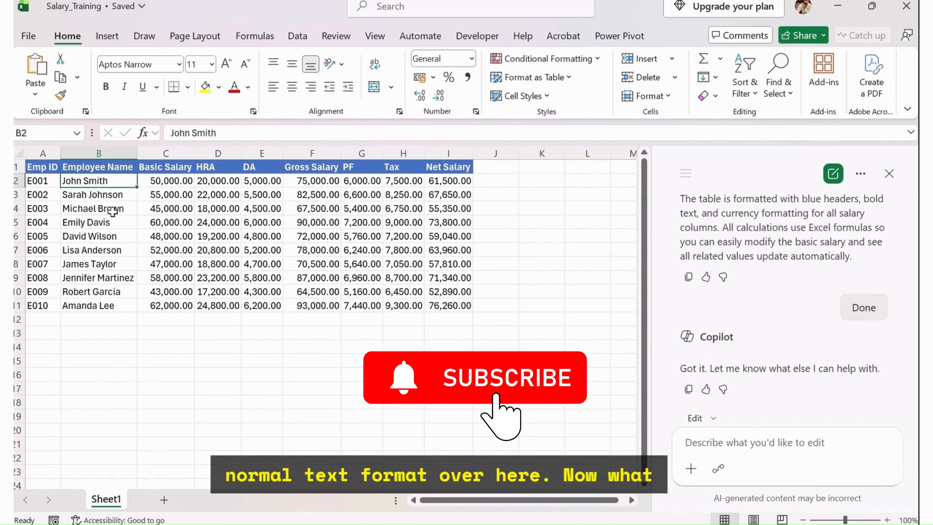
{"action": "left_click", "coordinate": [187, 208]}
{"action": "left_click", "coordinate": [224, 181]}
Step: Convert the payroll range A1:I11 into an Excel table with headers
{"action": "left_click", "coordinate": [189, 192]}
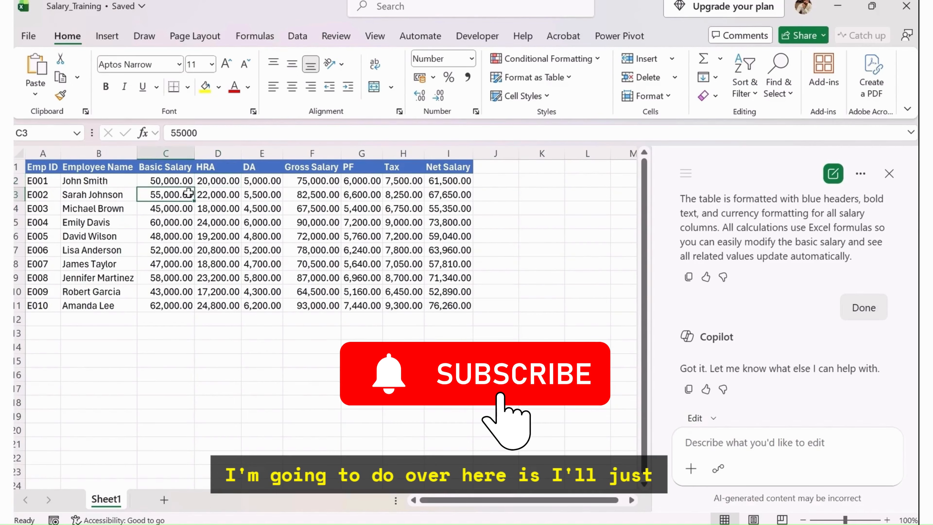
{"action": "key", "text": "ctrl+t"}
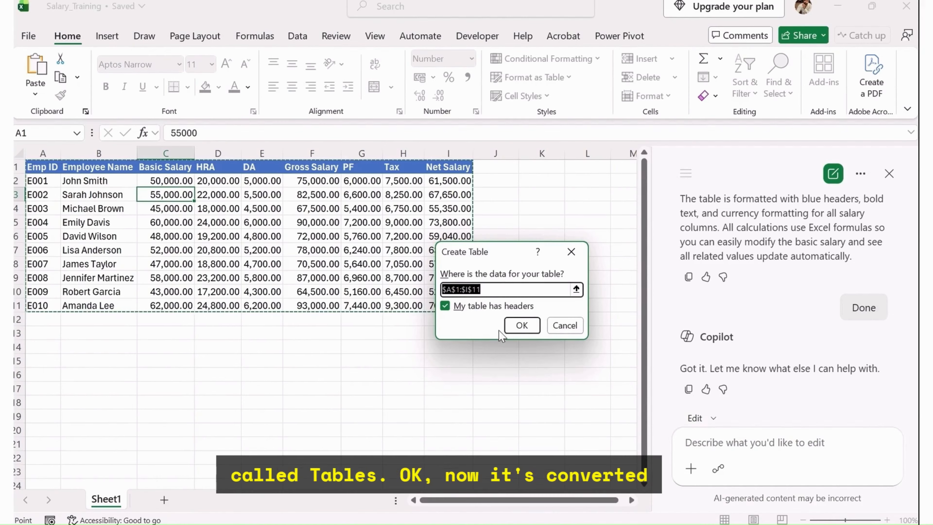
{"action": "left_click", "coordinate": [513, 328]}
{"action": "left_click", "coordinate": [336, 236]}
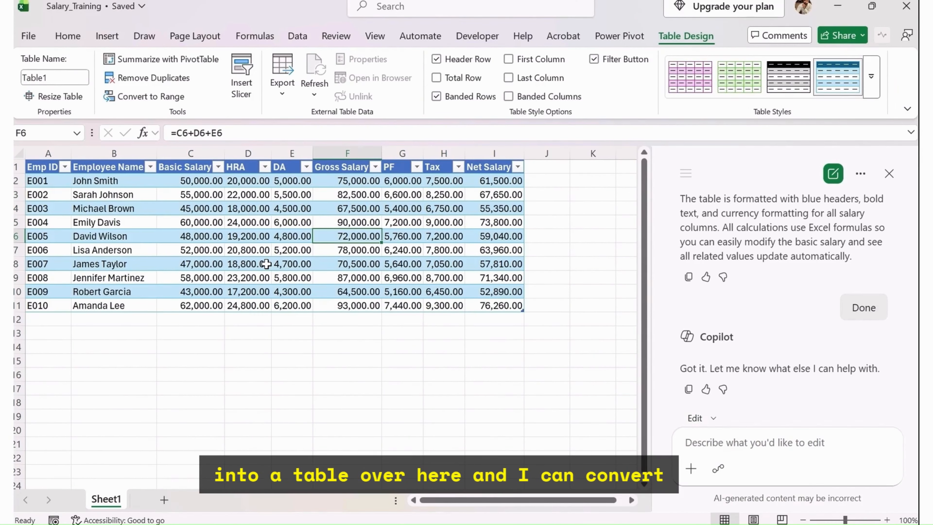
Step: Widen the Copilot pane and examine the column descriptions and formula logic in its payroll table reply
{"action": "left_click", "coordinate": [104, 210]}
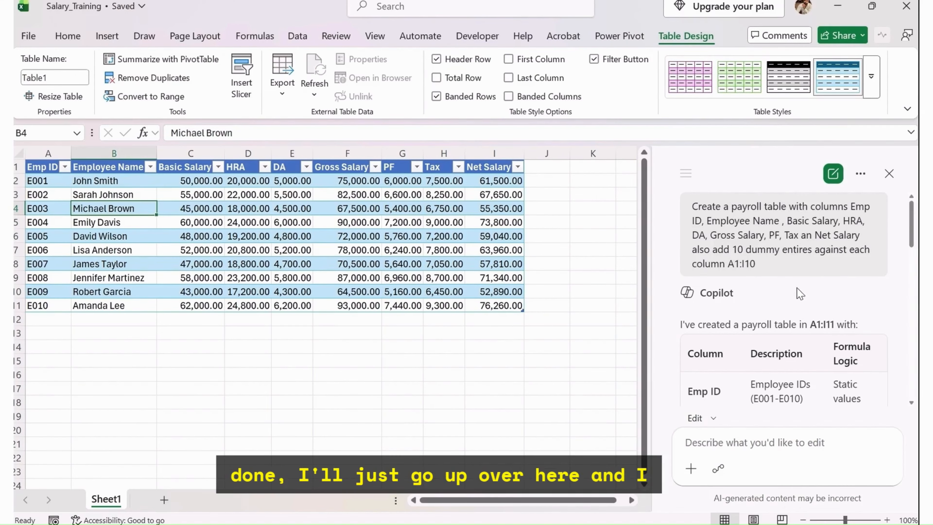
{"action": "scroll", "coordinate": [794, 363], "scroll_direction": "down", "scroll_amount": 8}
{"action": "scroll", "coordinate": [794, 363], "scroll_direction": "up", "scroll_amount": 8}
{"action": "scroll", "coordinate": [753, 324], "scroll_direction": "down", "scroll_amount": 2}
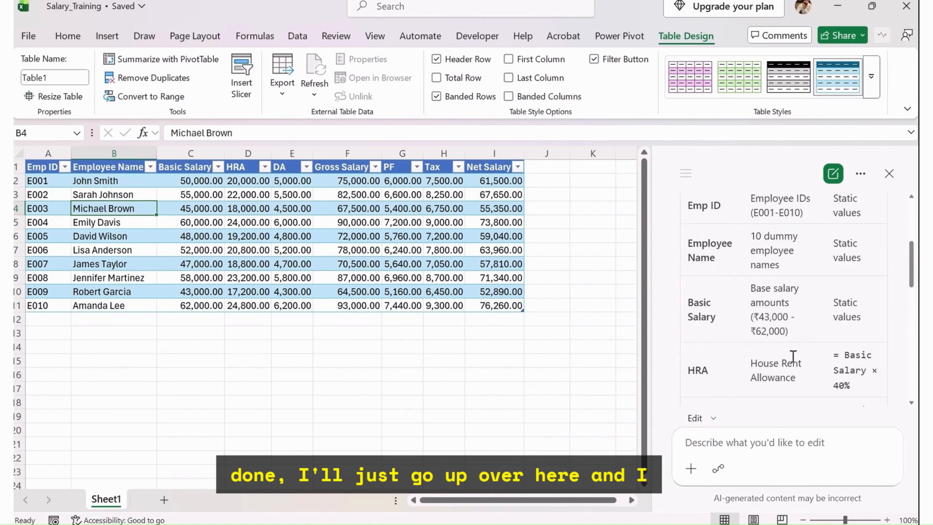
{"action": "scroll", "coordinate": [716, 294], "scroll_direction": "up", "scroll_amount": 3}
{"action": "left_click_drag", "start_coordinate": [690, 283], "coordinate": [855, 327]}
{"action": "left_click_drag", "start_coordinate": [654, 254], "coordinate": [461, 251]}
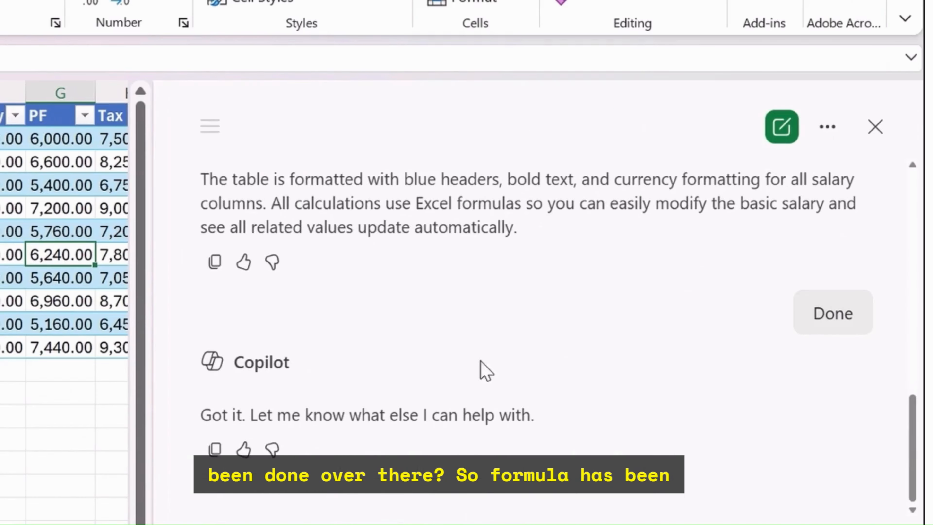
{"action": "scroll", "coordinate": [657, 319], "scroll_direction": "up", "scroll_amount": 10}
{"action": "scroll", "coordinate": [513, 406], "scroll_direction": "up", "scroll_amount": 6}
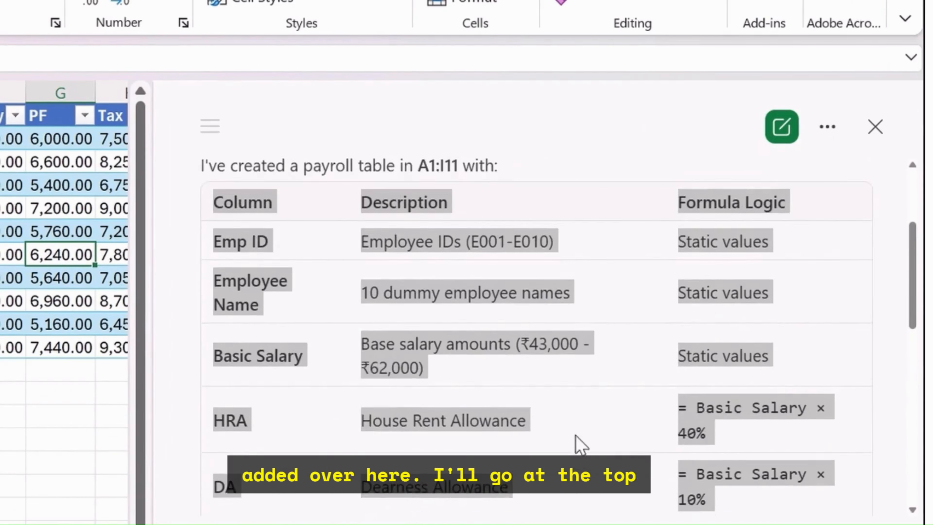
{"action": "left_click", "coordinate": [602, 392]}
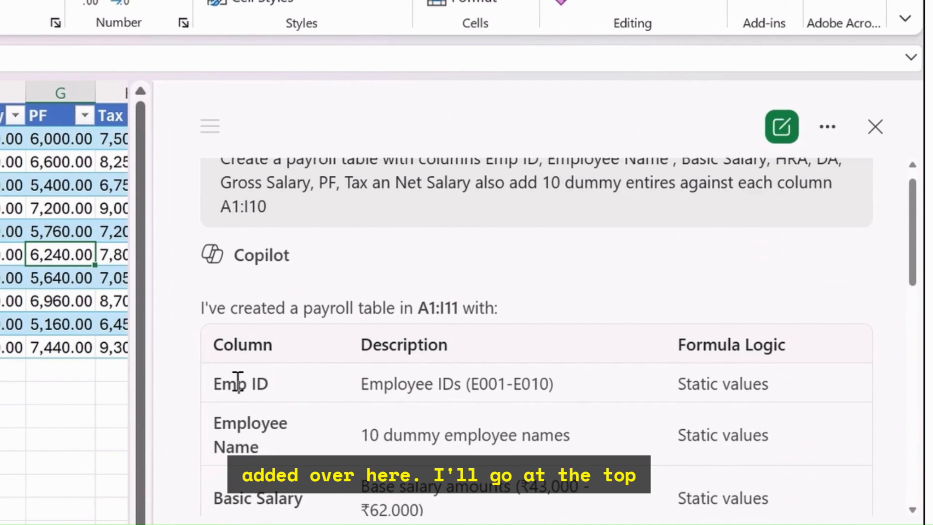
Step: Examine the Emp ID, Employee Name and Basic Salary rows in Copilot's reply and compare them with the sheet's Basic Salary column
{"action": "left_click_drag", "start_coordinate": [404, 385], "coordinate": [567, 396]}
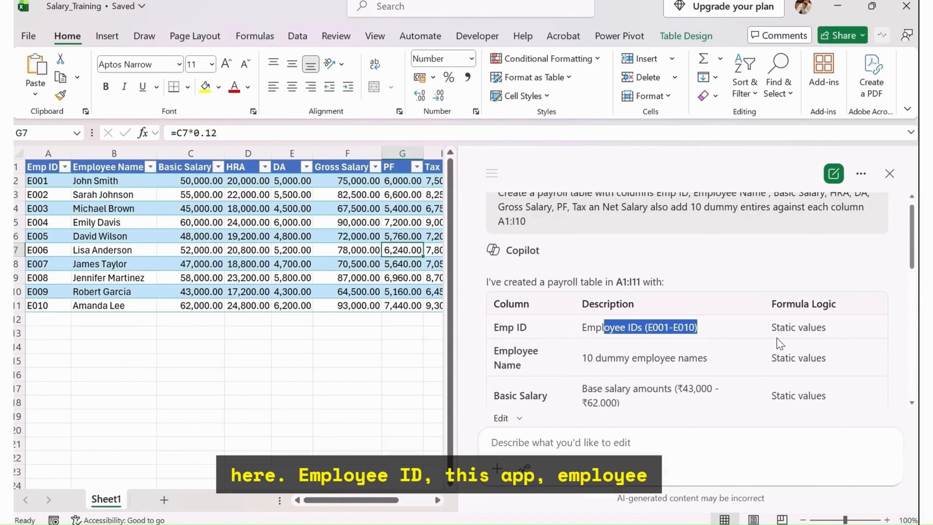
{"action": "left_click_drag", "start_coordinate": [772, 327], "coordinate": [826, 328]}
{"action": "scroll", "coordinate": [817, 339], "scroll_direction": "down", "scroll_amount": 2}
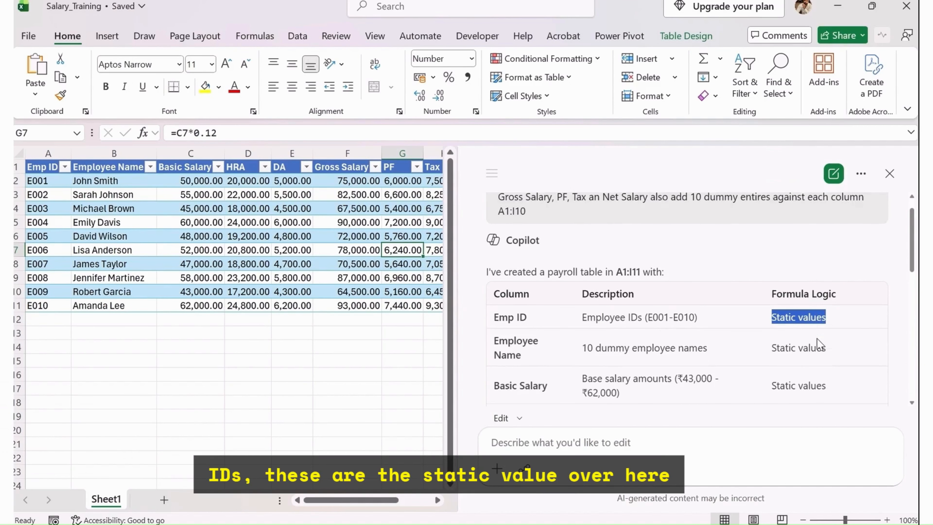
{"action": "left_click_drag", "start_coordinate": [509, 284], "coordinate": [639, 290]}
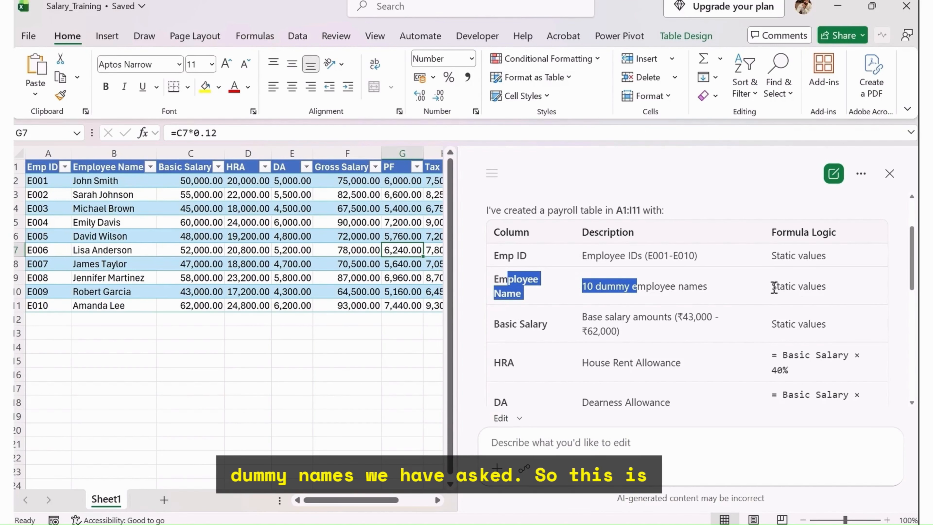
{"action": "left_click_drag", "start_coordinate": [771, 286], "coordinate": [830, 291]}
{"action": "left_click_drag", "start_coordinate": [494, 323], "coordinate": [630, 333]}
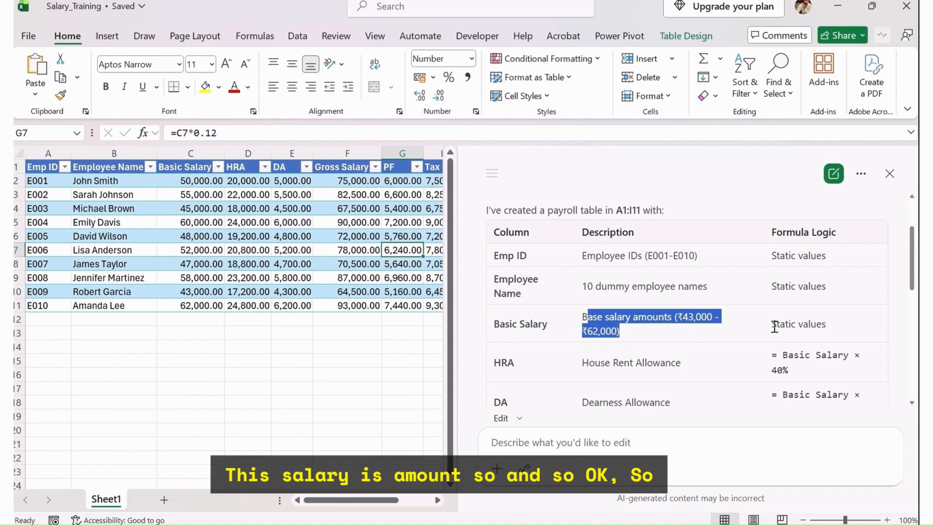
{"action": "left_click_drag", "start_coordinate": [773, 325], "coordinate": [810, 325]}
{"action": "left_click_drag", "start_coordinate": [201, 183], "coordinate": [206, 292]}
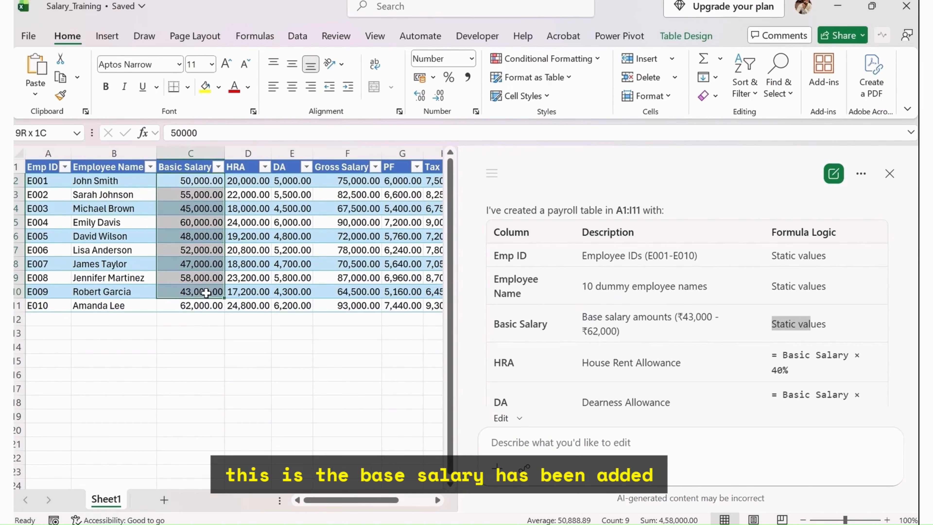
Step: Compare the HRA formula logic in Copilot's reply with the formula in cell D2
{"action": "scroll", "coordinate": [734, 330], "scroll_direction": "down", "scroll_amount": 5}
{"action": "scroll", "coordinate": [735, 332], "scroll_direction": "up", "scroll_amount": 3}
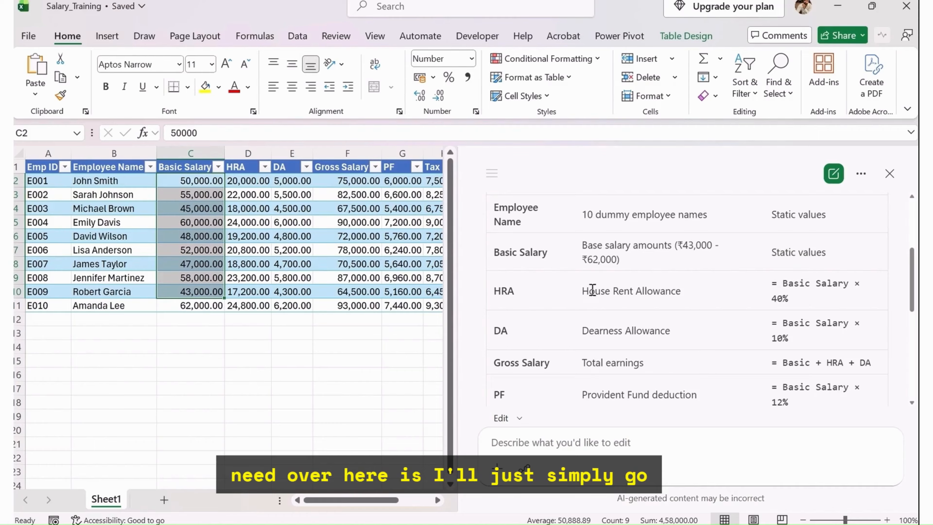
{"action": "left_click_drag", "start_coordinate": [581, 291], "coordinate": [683, 292]}
{"action": "left_click_drag", "start_coordinate": [788, 284], "coordinate": [837, 283]}
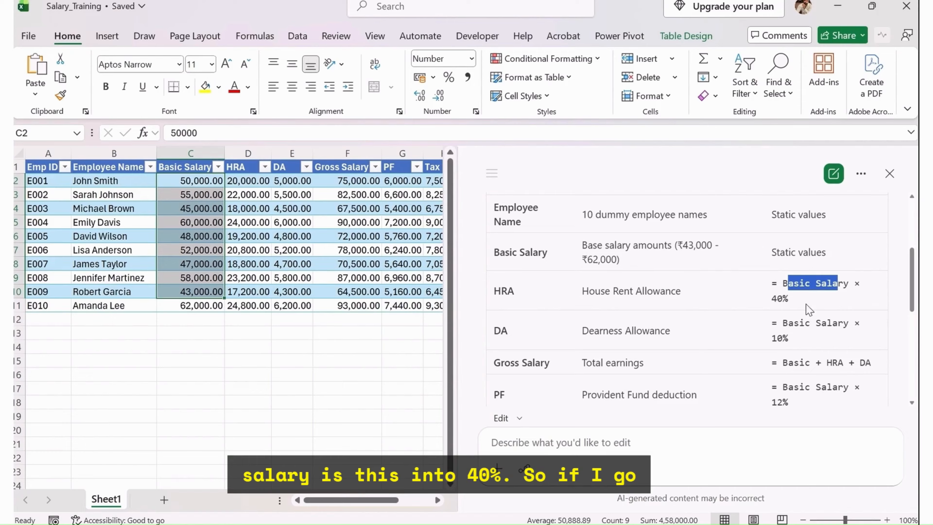
{"action": "left_click", "coordinate": [235, 181]}
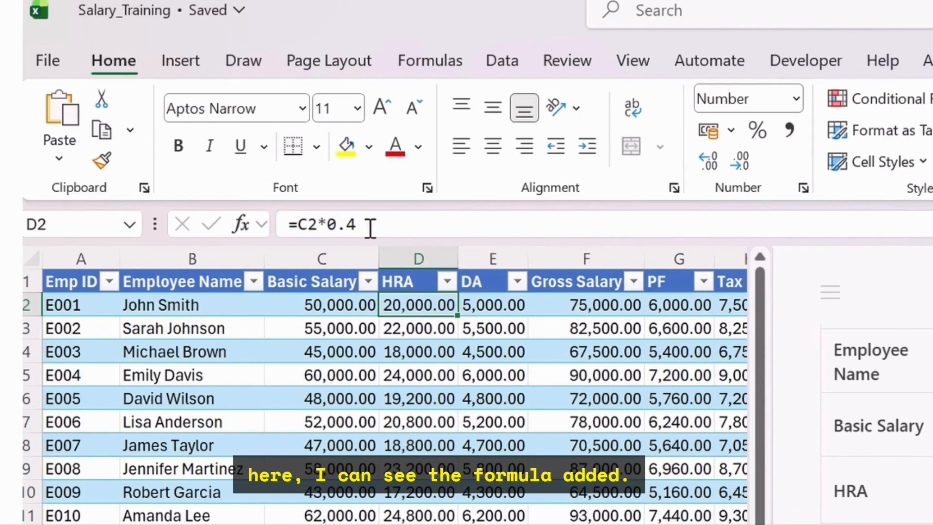
{"action": "left_click", "coordinate": [371, 228]}
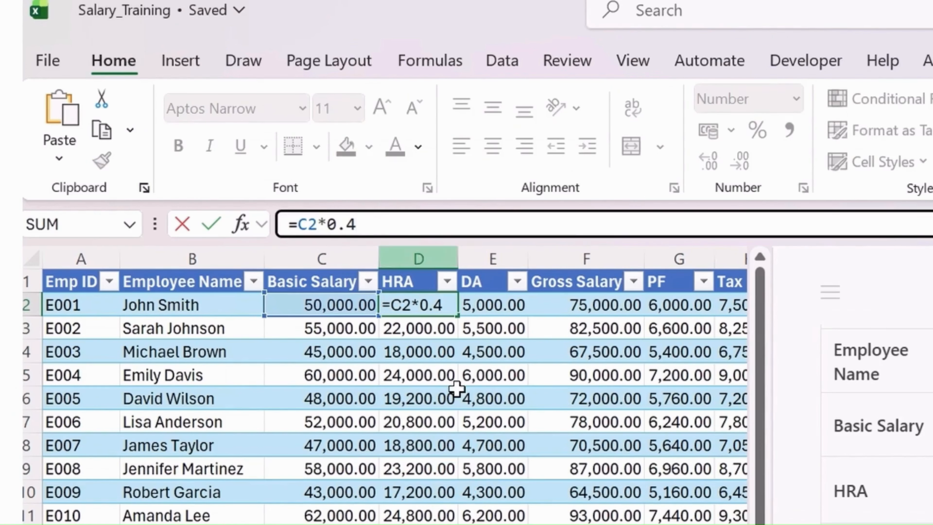
{"action": "left_click", "coordinate": [492, 523]}
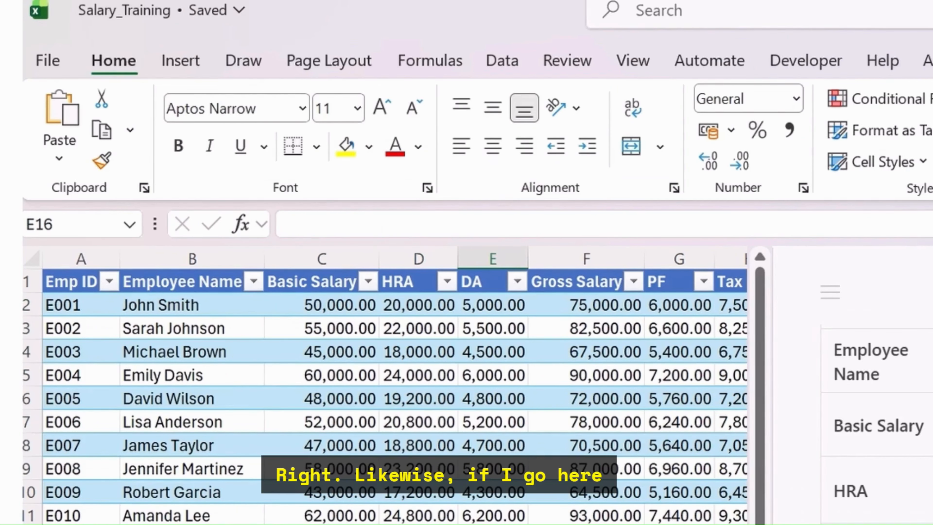
Step: Compare the DA (Dearness Allowance) formula logic in Copilot's reply with the formula in cell E2
{"action": "left_click_drag", "start_coordinate": [671, 331], "coordinate": [581, 331]}
{"action": "left_click", "coordinate": [500, 330]}
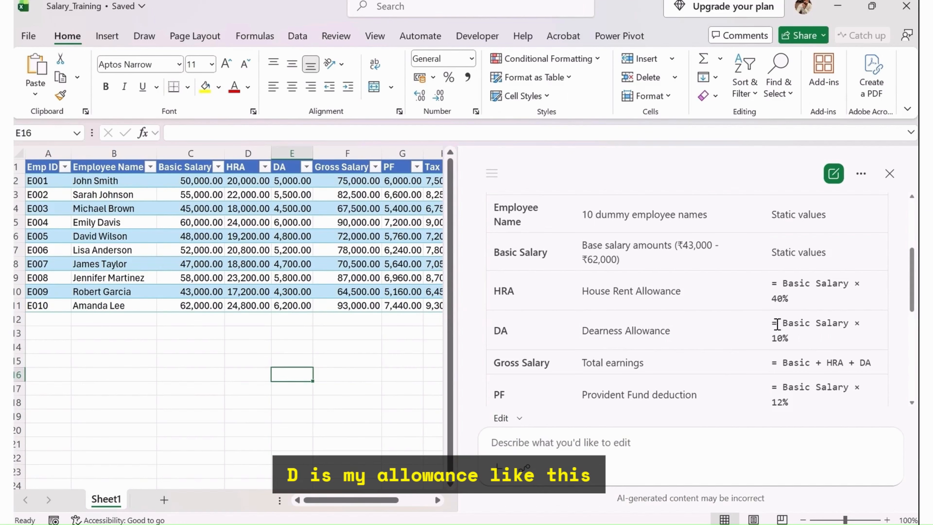
{"action": "triple_click", "coordinate": [777, 323]}
{"action": "left_click", "coordinate": [287, 182]}
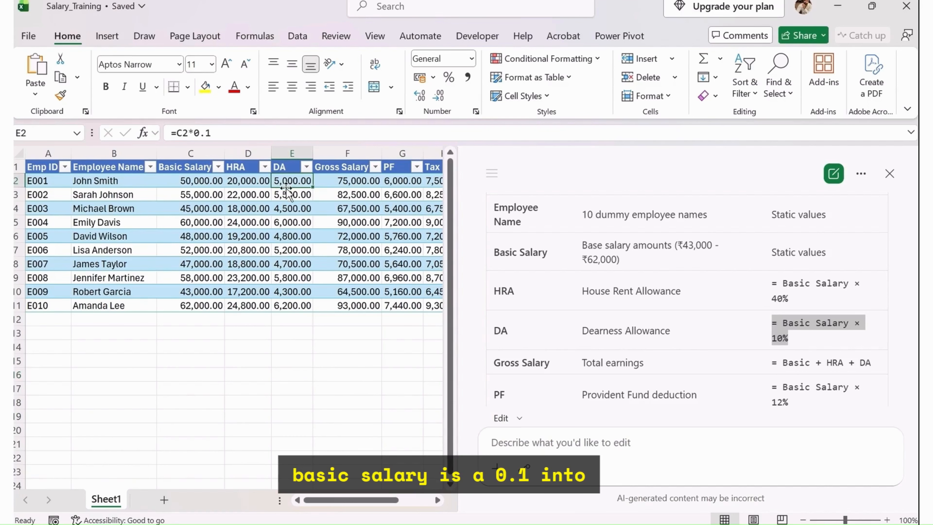
{"action": "left_click", "coordinate": [236, 132]}
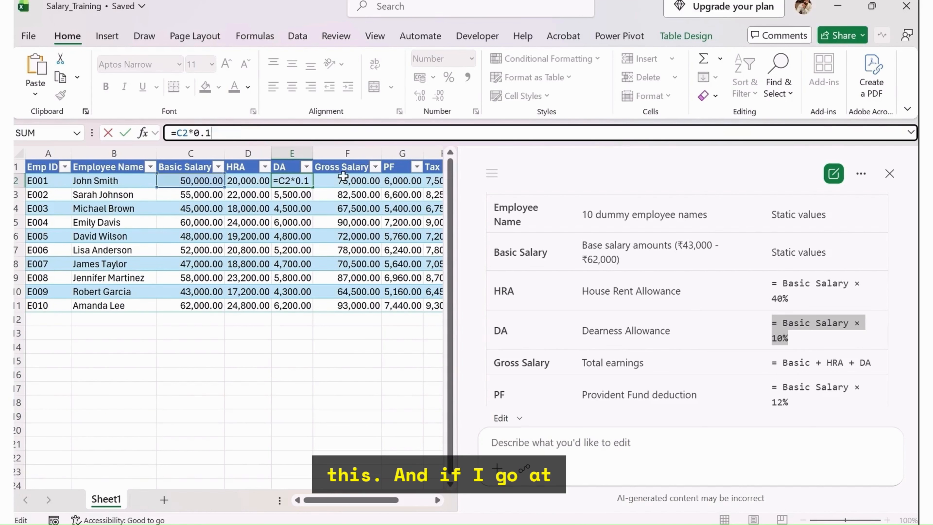
{"action": "left_click", "coordinate": [815, 363]}
Step: Compare the Gross Salary formula logic in Copilot's reply with the formula in cell F2, leaving the cell unedited
{"action": "scroll", "coordinate": [817, 358], "scroll_direction": "down", "scroll_amount": 2}
{"action": "scroll", "coordinate": [818, 308], "scroll_direction": "up", "scroll_amount": 1}
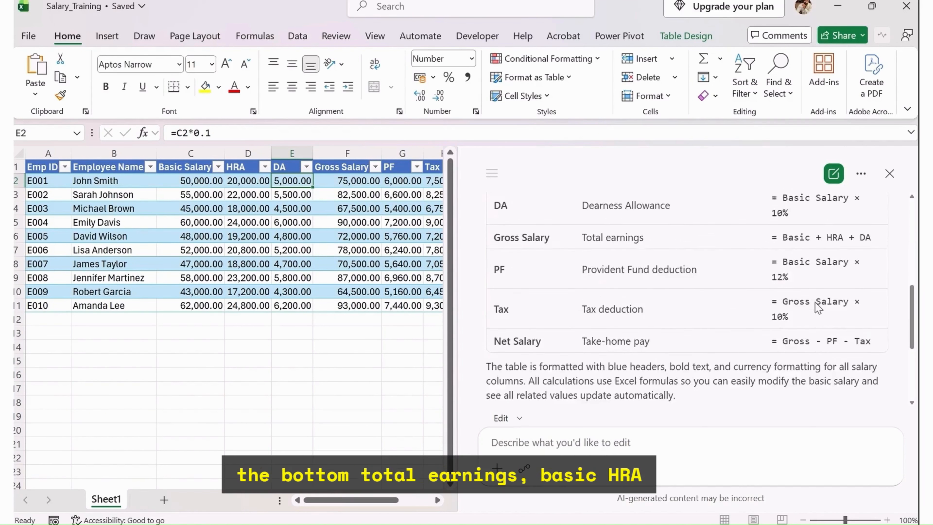
{"action": "scroll", "coordinate": [816, 306], "scroll_direction": "up", "scroll_amount": 1}
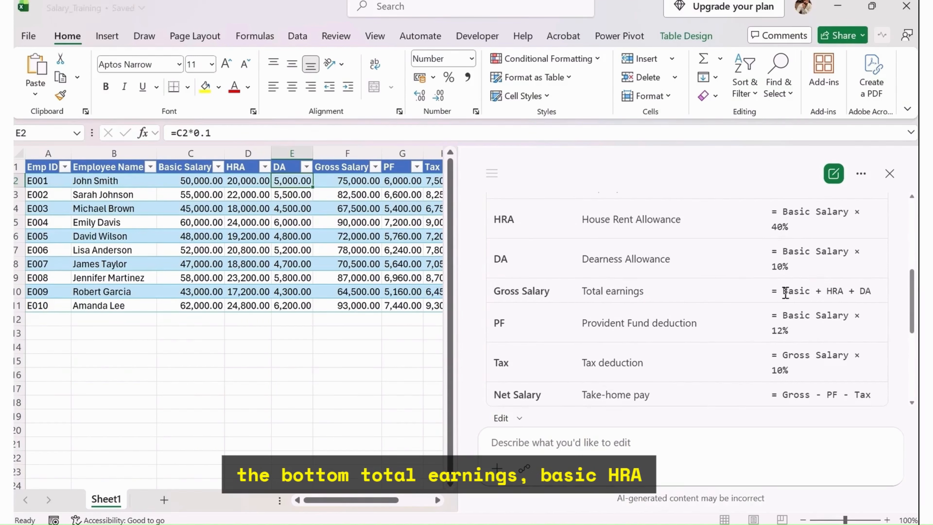
{"action": "left_click_drag", "start_coordinate": [784, 291], "coordinate": [870, 293]}
{"action": "left_click", "coordinate": [327, 182]}
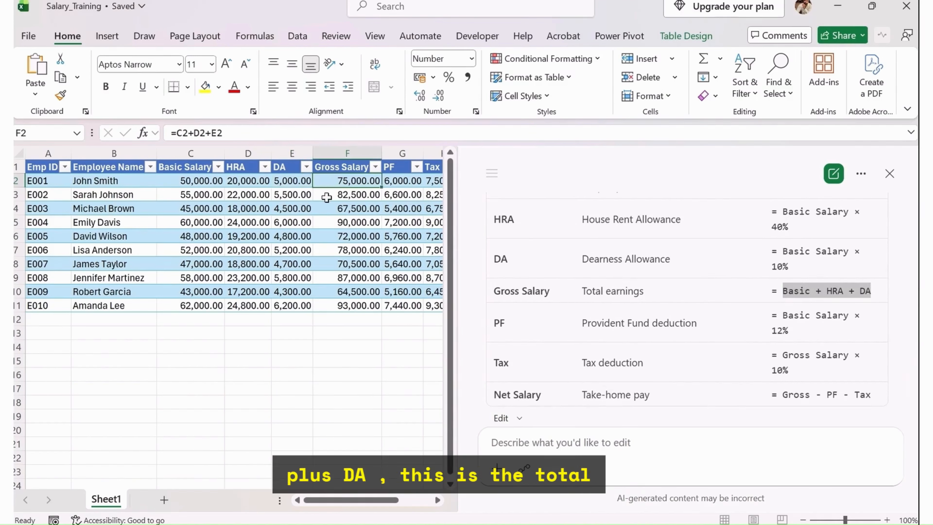
{"action": "left_click", "coordinate": [234, 132]}
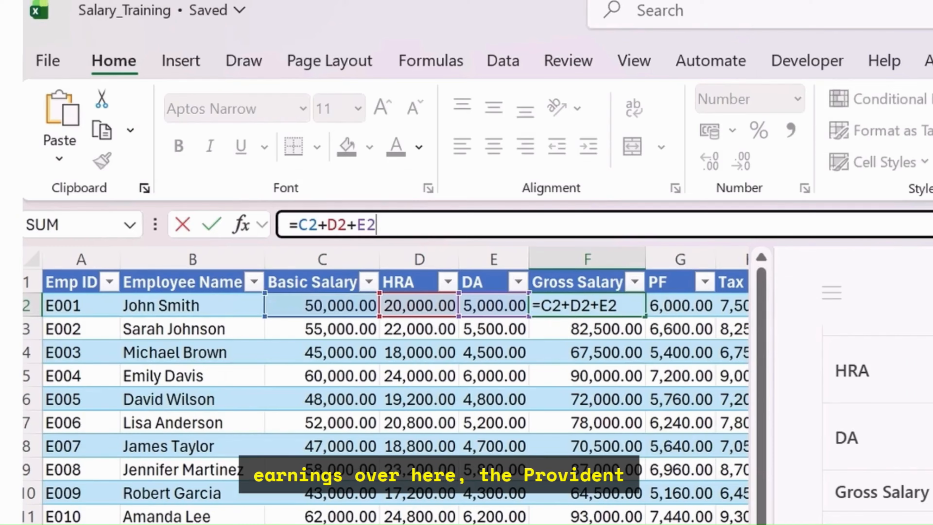
{"action": "key", "text": "Escape"}
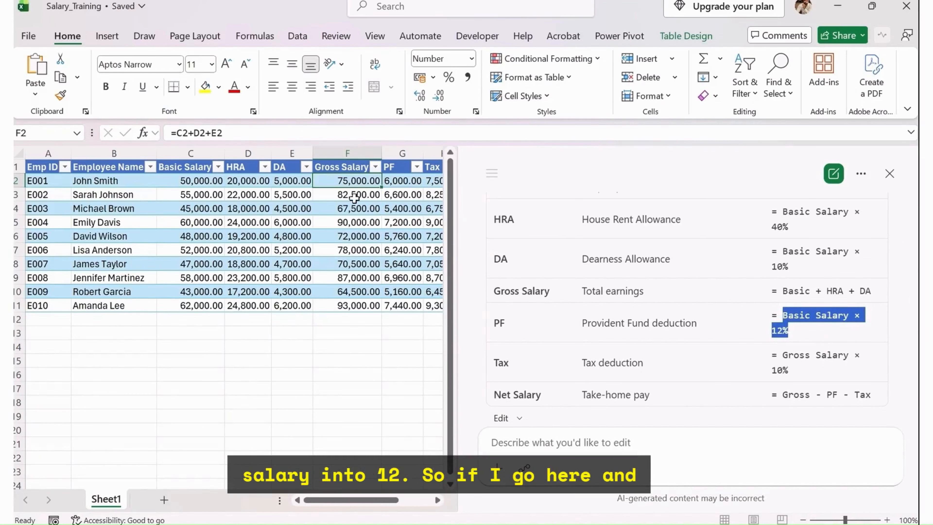
Step: Check the PF formula in cell G2 and read the Tax and Net Salary rows and the formatting note in Copilot's reply
{"action": "left_click", "coordinate": [680, 305]}
{"action": "type", "text": "=C2*0.12"}
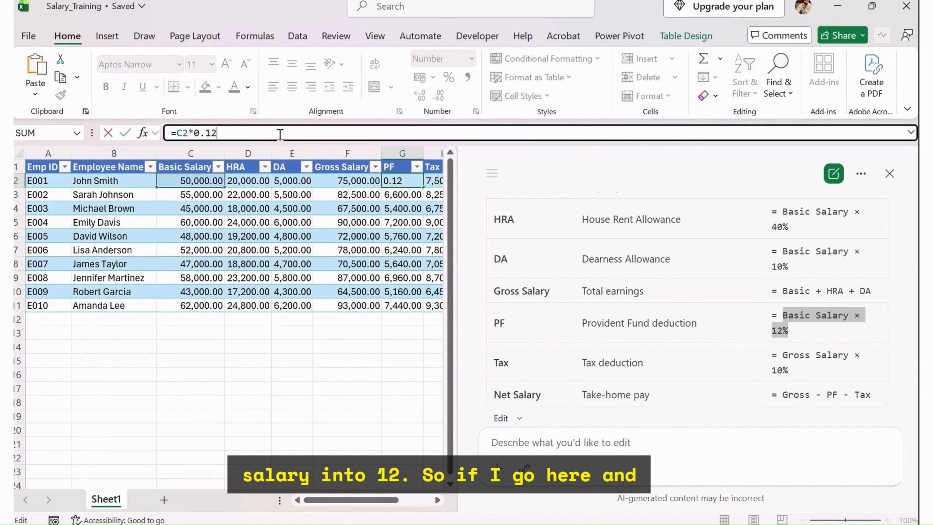
{"action": "left_click", "coordinate": [831, 353]}
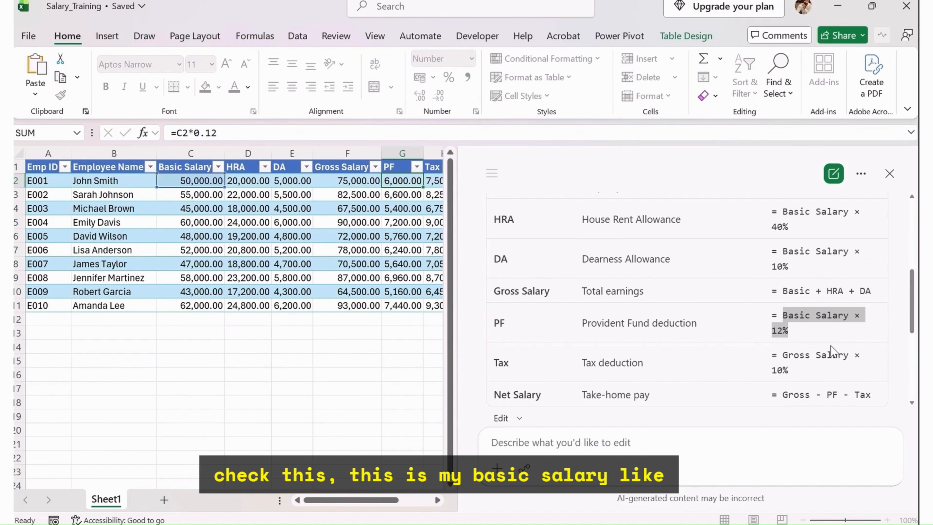
{"action": "scroll", "coordinate": [814, 367], "scroll_direction": "down", "scroll_amount": 2}
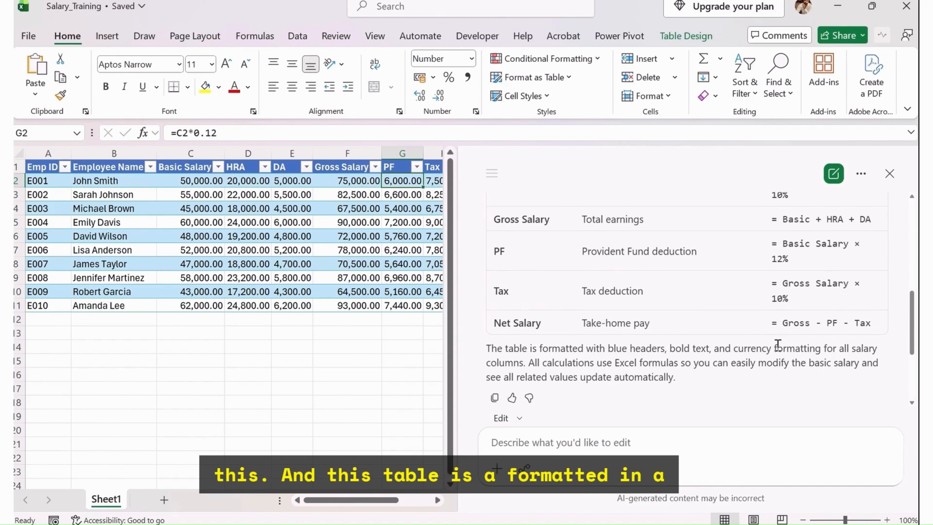
{"action": "scroll", "coordinate": [584, 371], "scroll_direction": "down", "scroll_amount": 1}
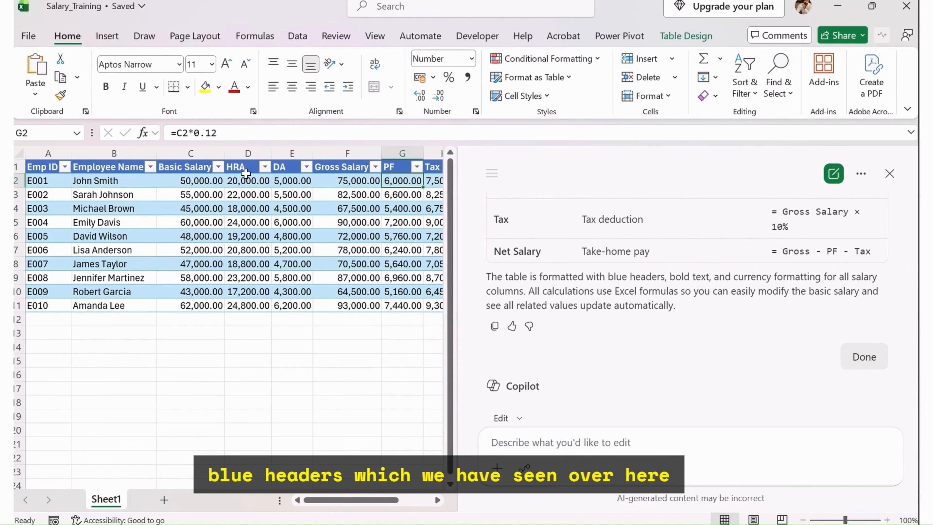
{"action": "scroll", "coordinate": [674, 348], "scroll_direction": "up", "scroll_amount": 3}
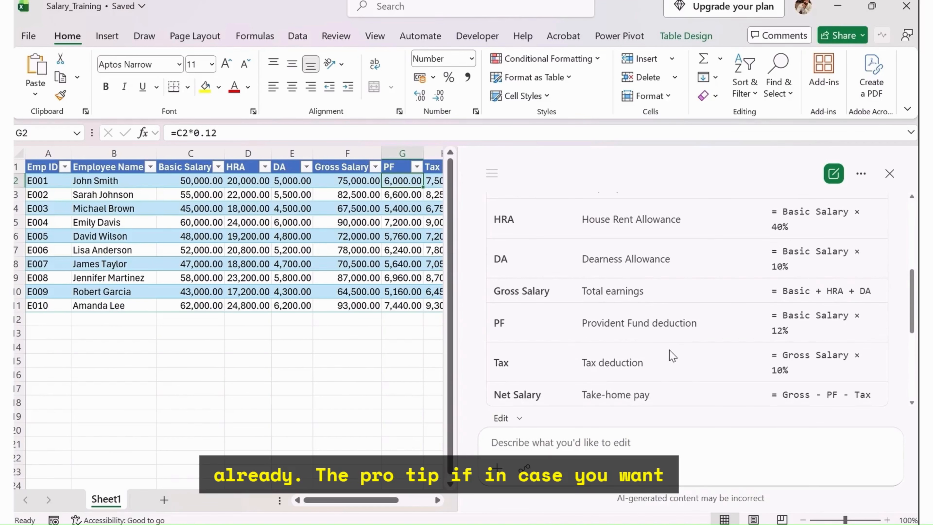
Step: Submit the Copilot request "Analyze payroll expenses and summarize keyinsights"
{"action": "left_click", "coordinate": [583, 435]}
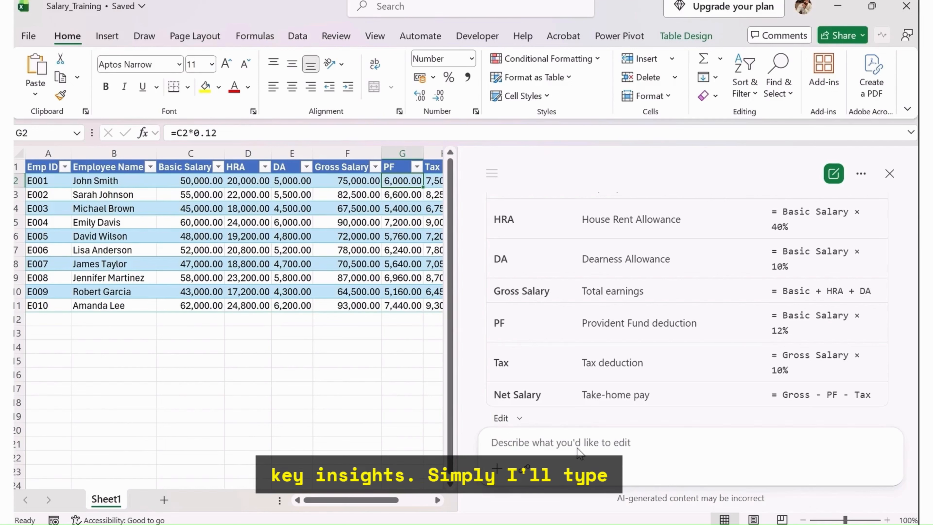
{"action": "type", "text": "Analyz"}
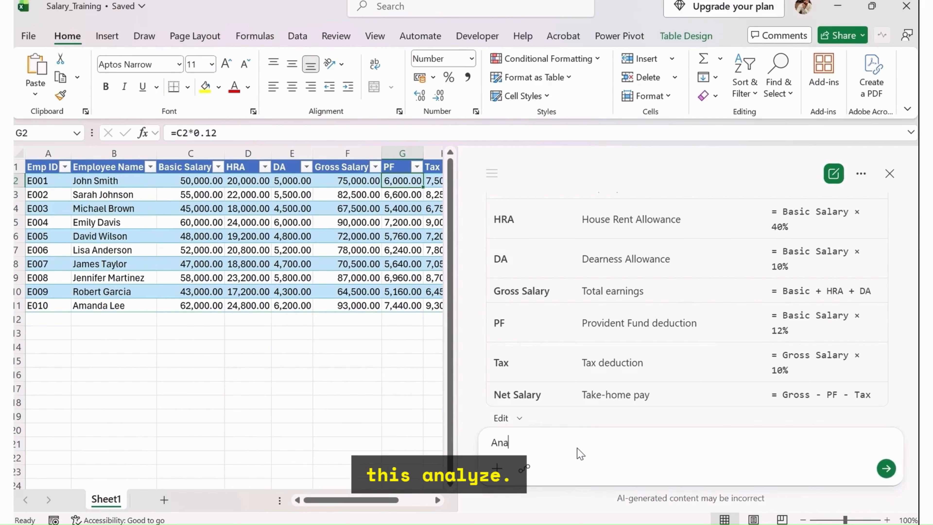
{"action": "type", "text": "e pay"}
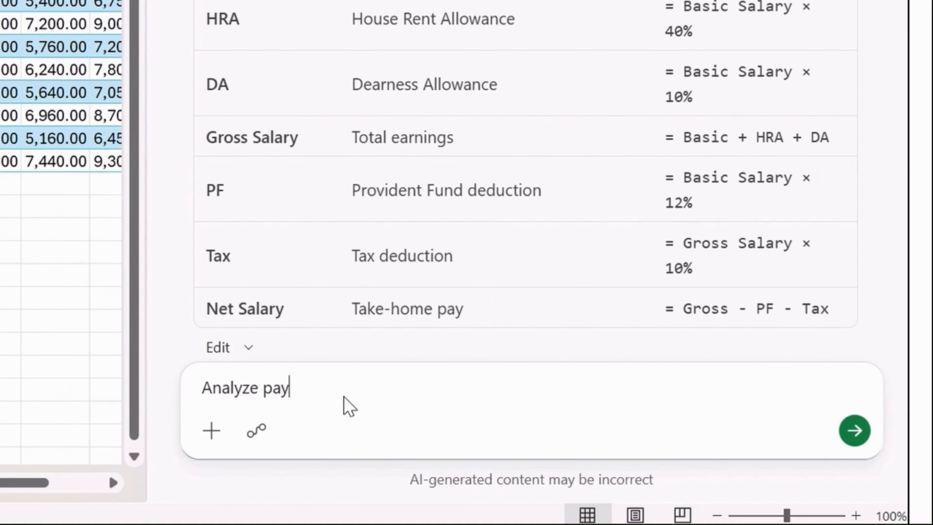
{"action": "type", "text": "roll expense"}
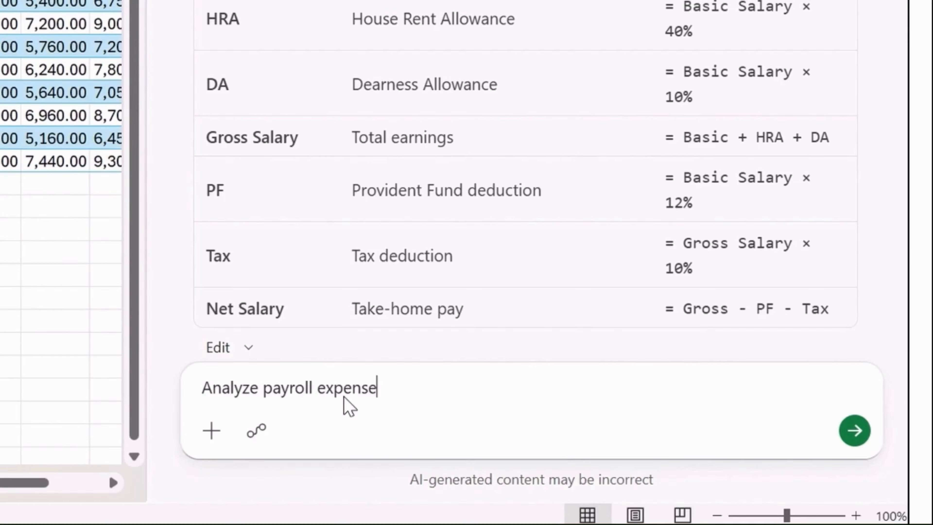
{"action": "type", "text": "s and s"}
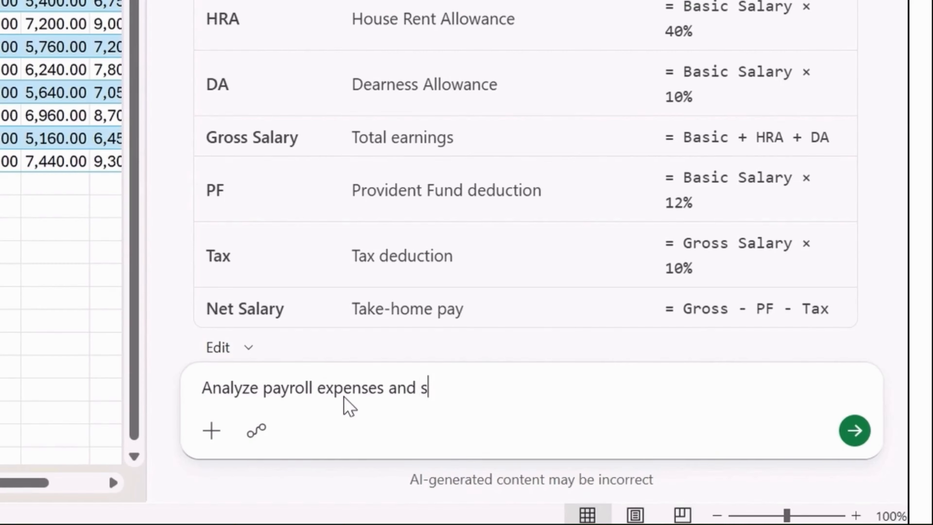
{"action": "type", "text": "ummari"}
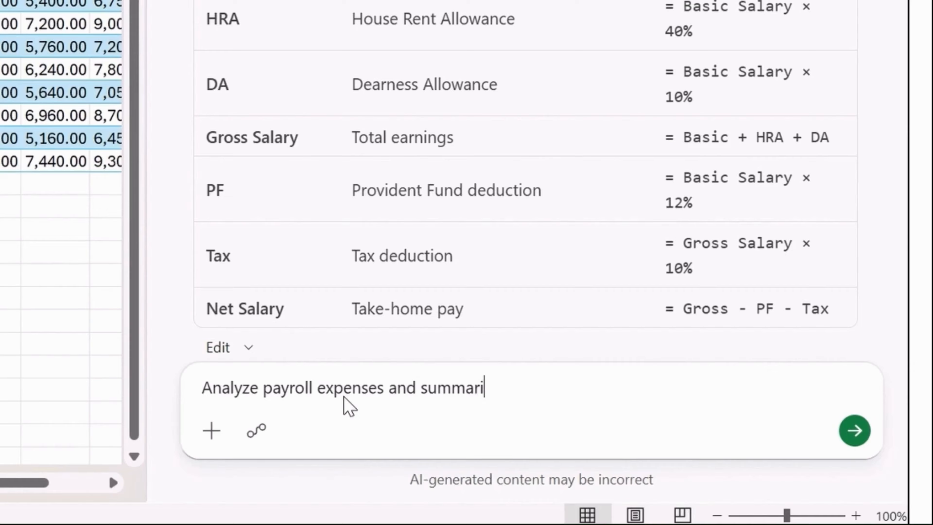
{"action": "type", "text": "ze keyinsight"}
{"action": "type", "text": "s"}
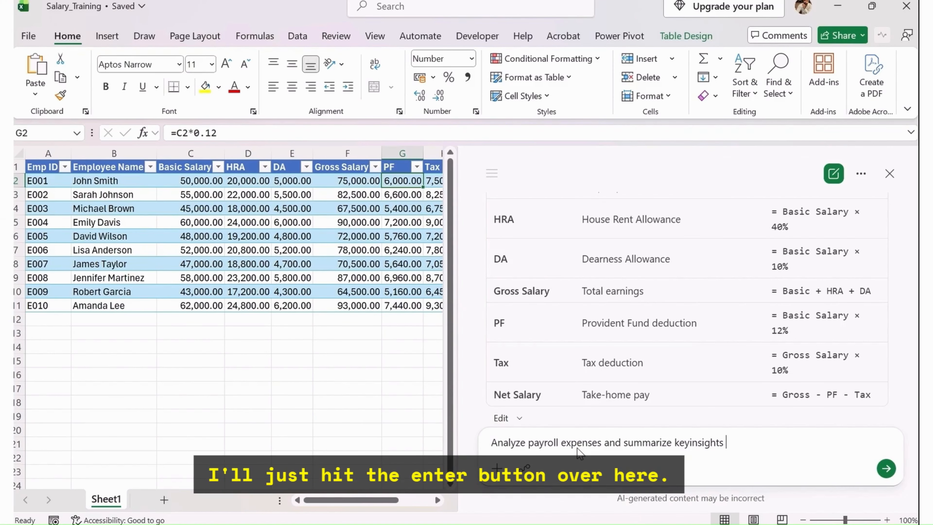
{"action": "key", "text": "Return"}
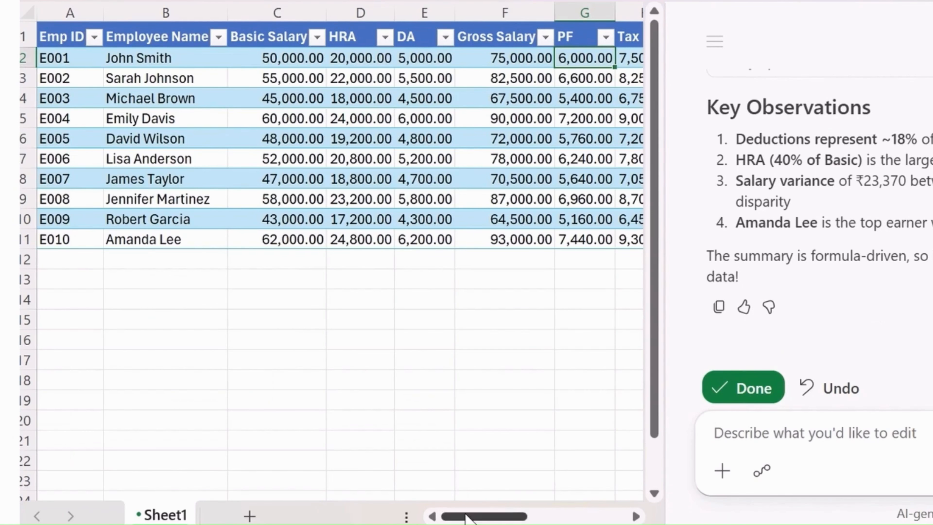
Step: Review the generated payroll analysis summary in columns K and L and accept Copilot's changes
{"action": "left_click_drag", "start_coordinate": [322, 500], "coordinate": [371, 497]}
{"action": "left_click_drag", "start_coordinate": [539, 508], "coordinate": [573, 501]}
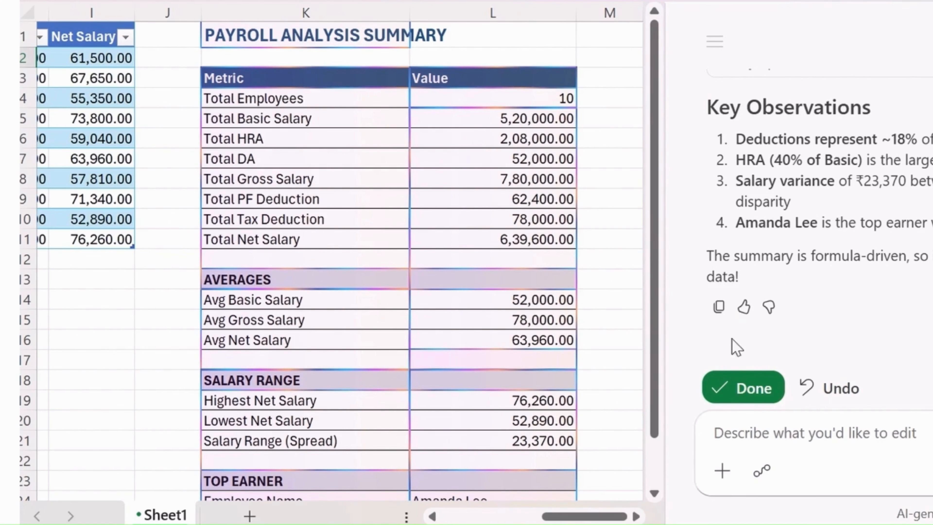
{"action": "left_click", "coordinate": [749, 395]}
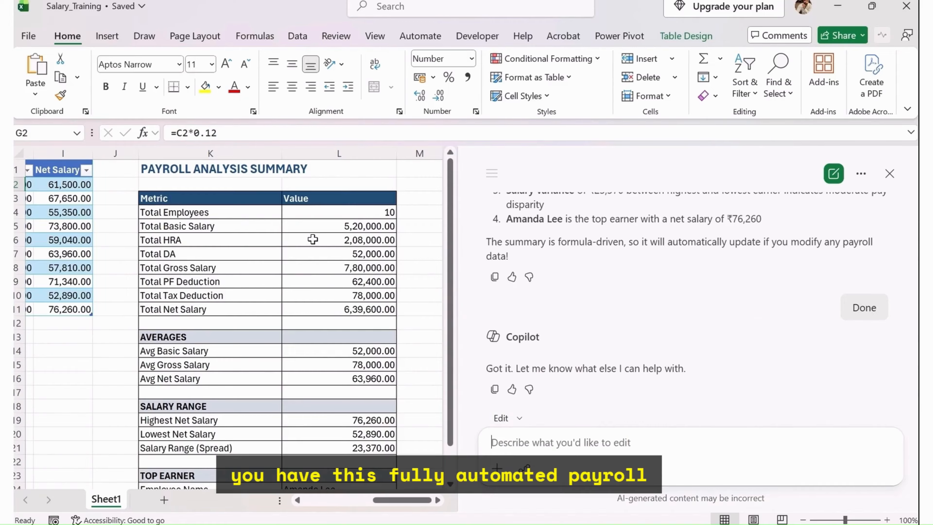
Step: Examine the totals, averages, salary range and top earner sections of the payroll analysis summary
{"action": "scroll", "coordinate": [311, 239], "scroll_direction": "down", "scroll_amount": 2}
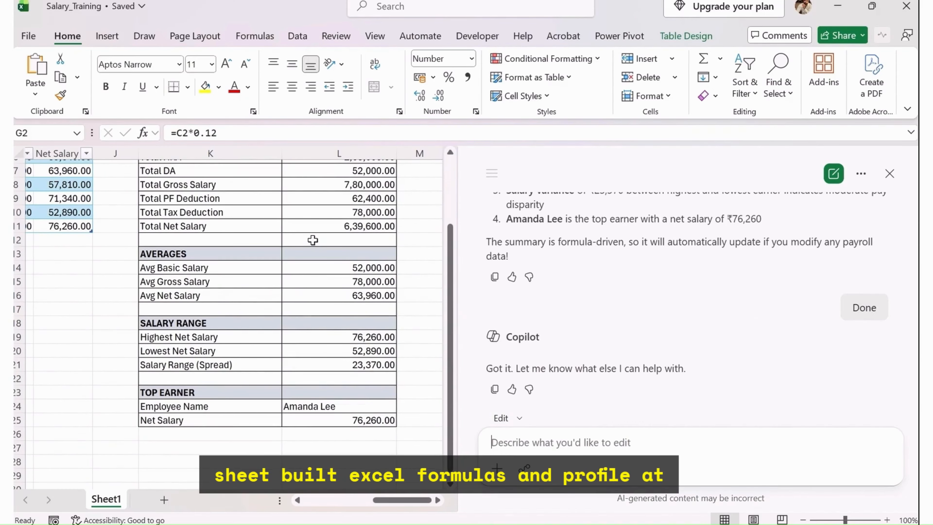
{"action": "scroll", "coordinate": [313, 239], "scroll_direction": "up", "scroll_amount": 1}
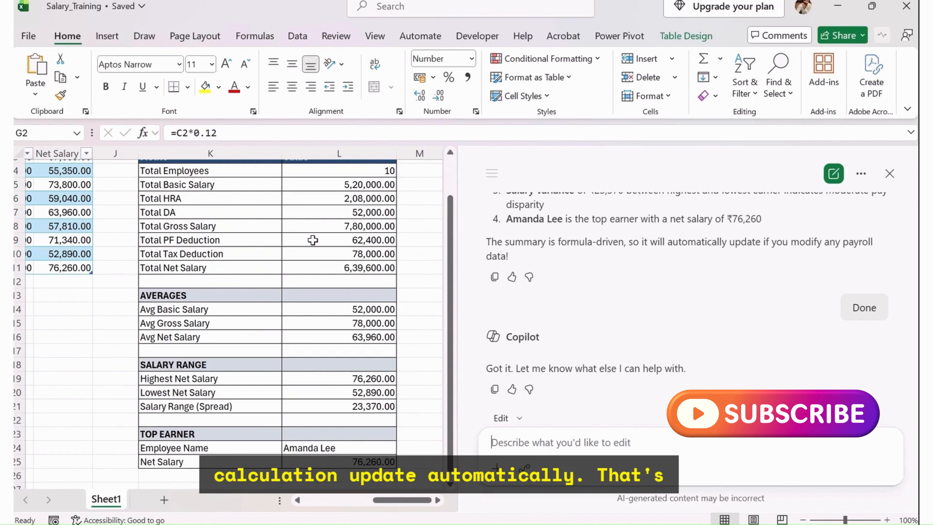
{"action": "scroll", "coordinate": [315, 279], "scroll_direction": "up", "scroll_amount": 1}
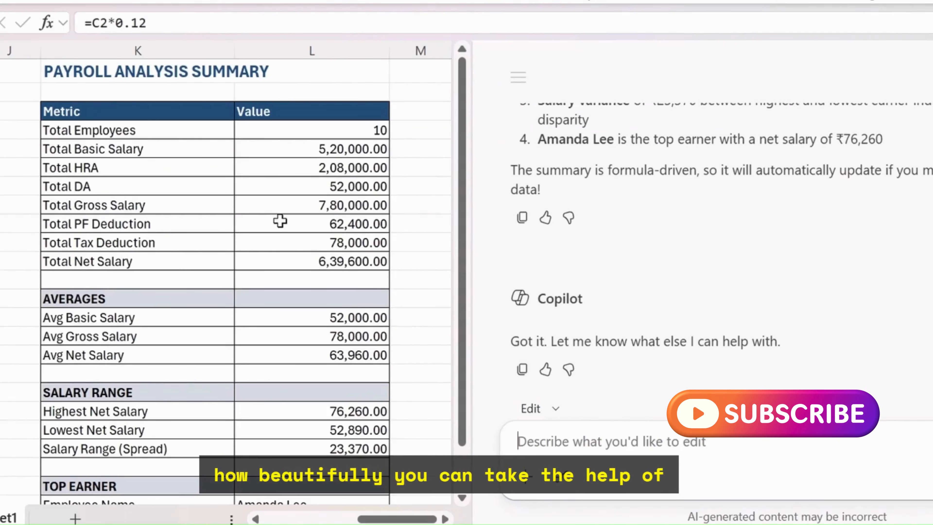